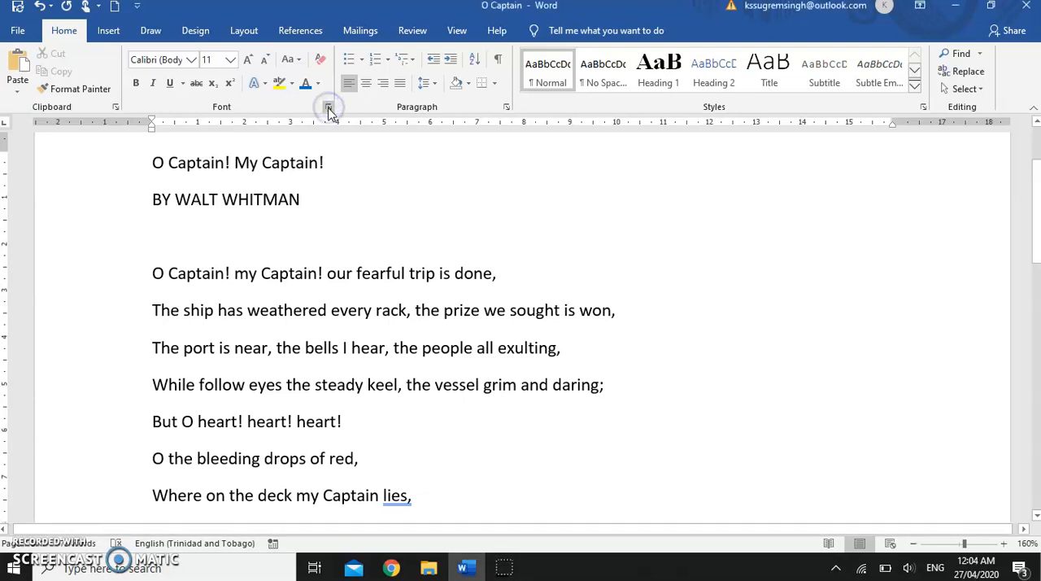
# Step: View the Font dialog's options, close it unchanged, and briefly select the title and author lines
pyautogui.click(329, 109)
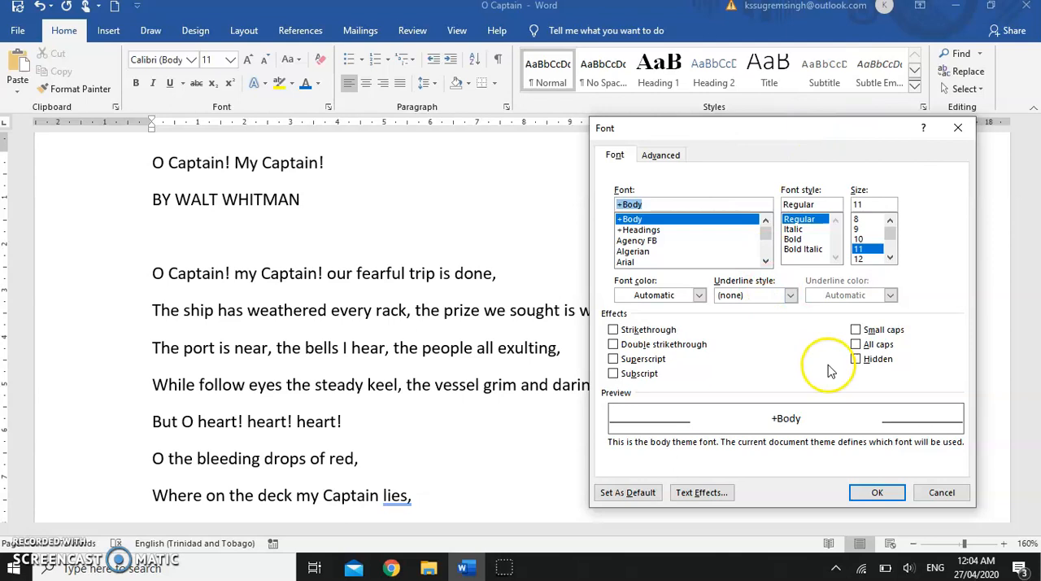
pyautogui.click(942, 493)
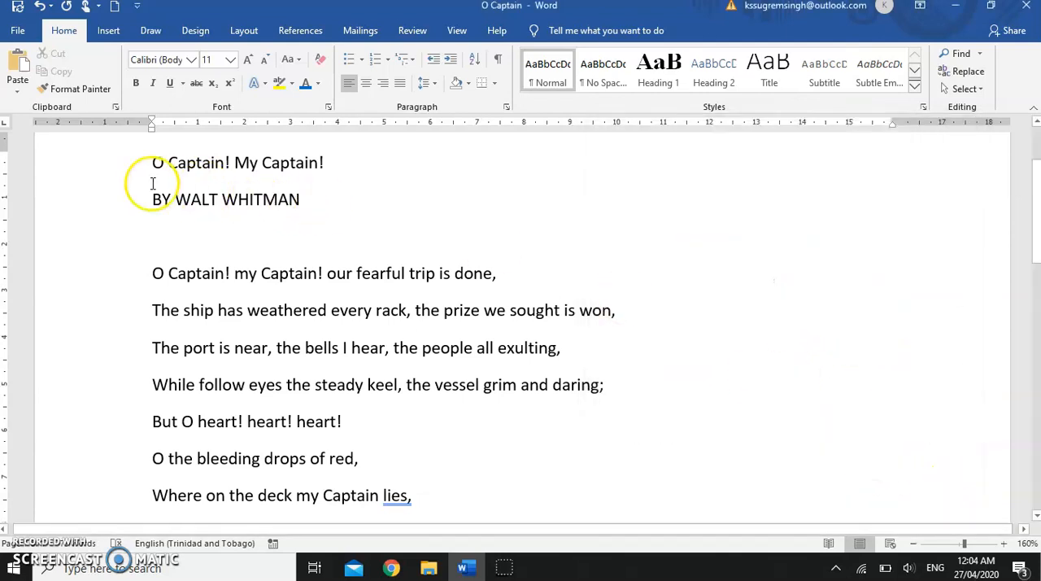
pyautogui.moveTo(118, 166); pyautogui.dragTo(121, 193)
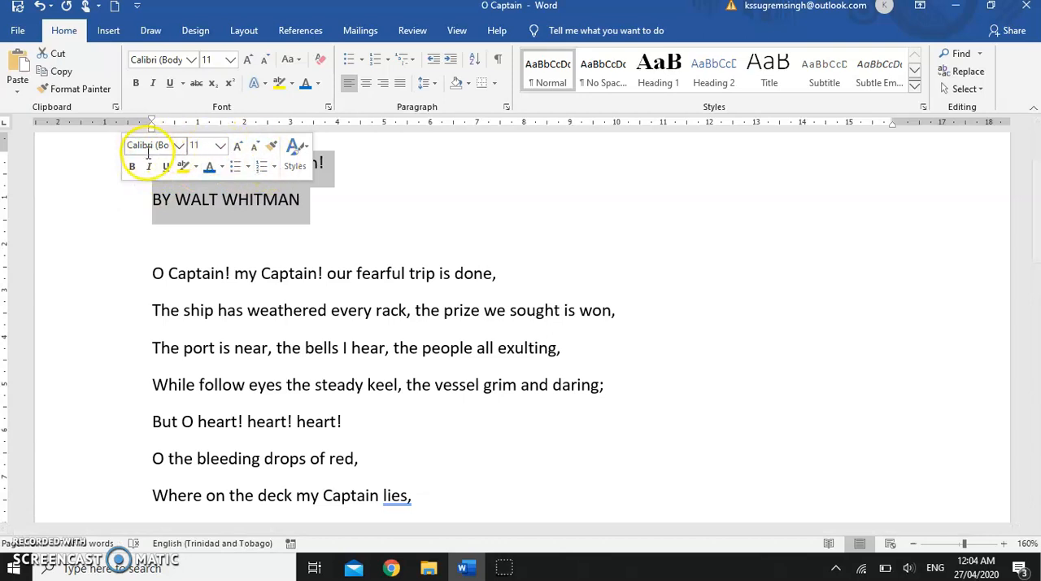
pyautogui.click(431, 203)
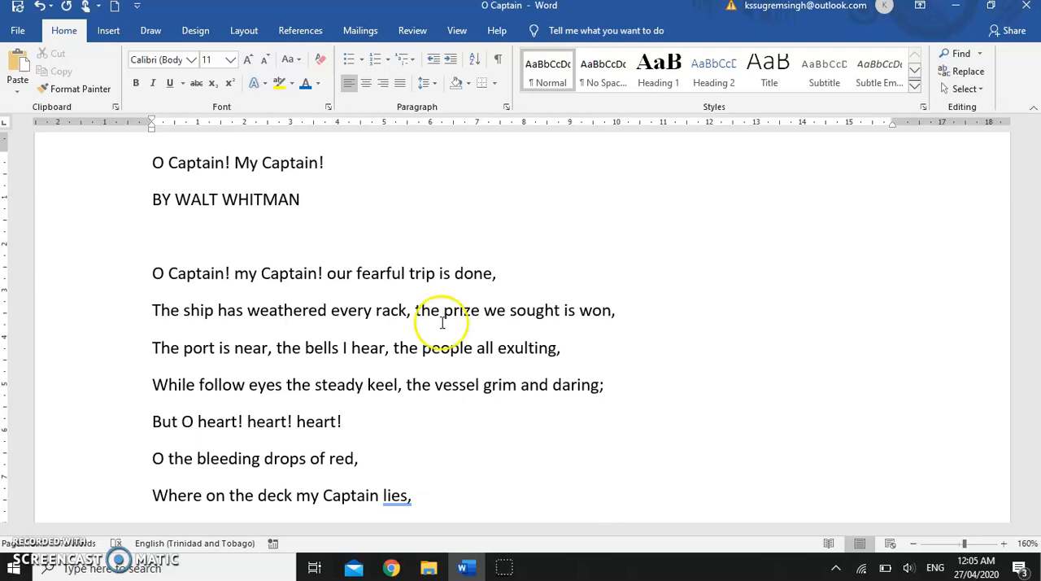
pyautogui.click(34, 544)
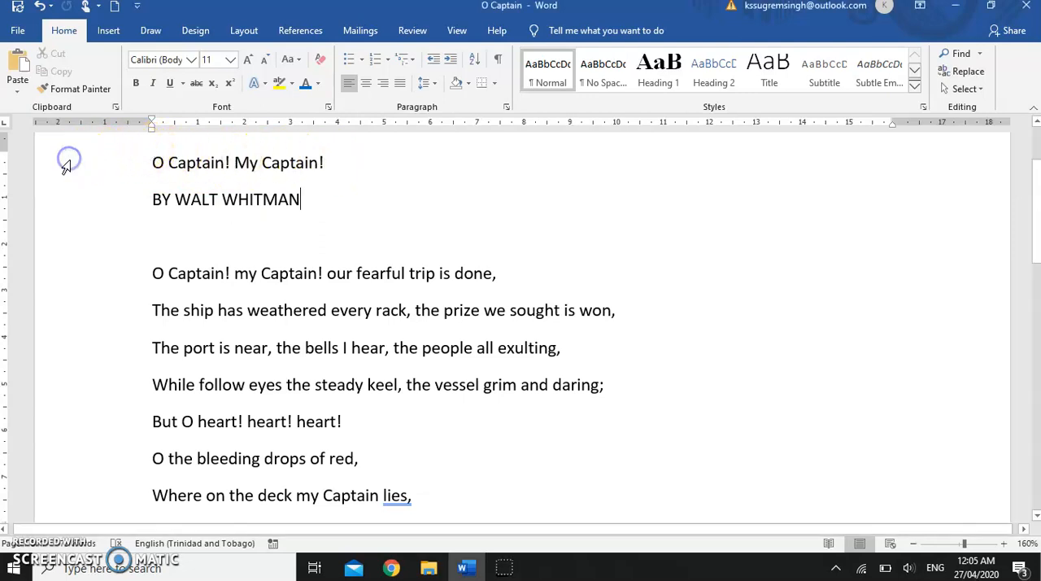
# Step: Select whole lines from the title down through "O the bleeding drops of red," and clear the selection
pyautogui.click(120, 166)
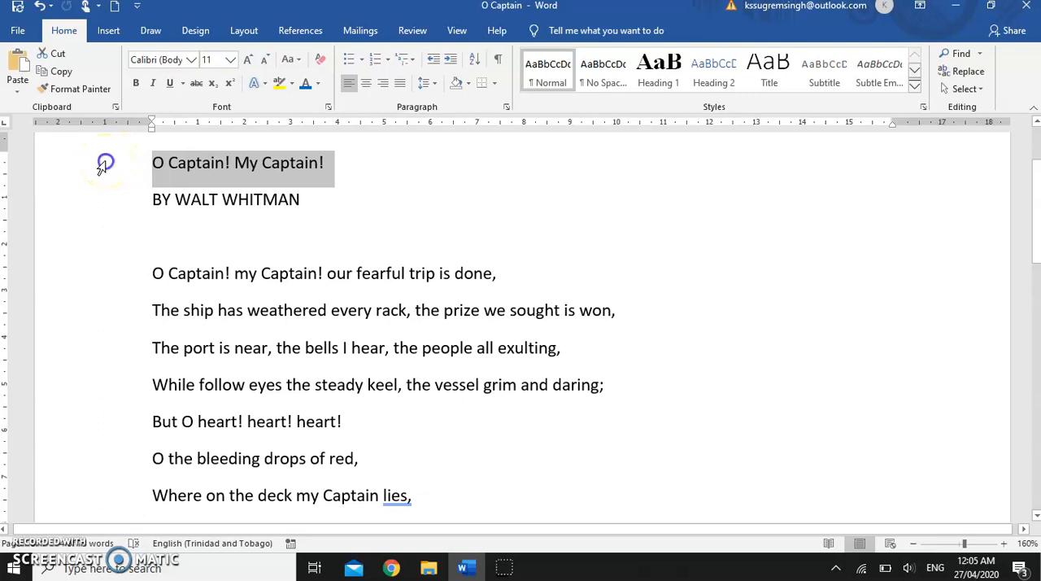
pyautogui.moveTo(101, 165); pyautogui.dragTo(128, 453)
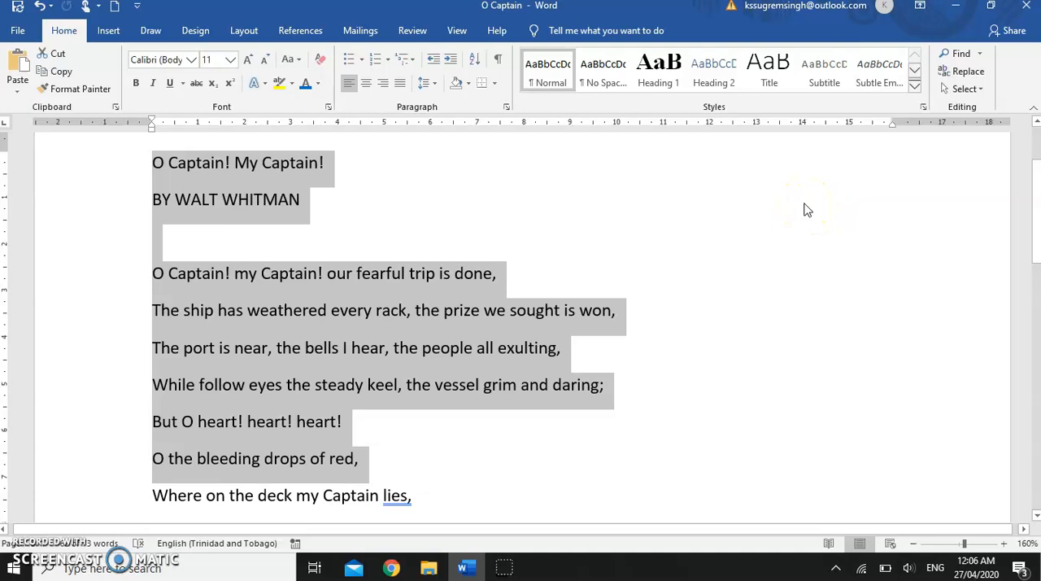
pyautogui.click(803, 210)
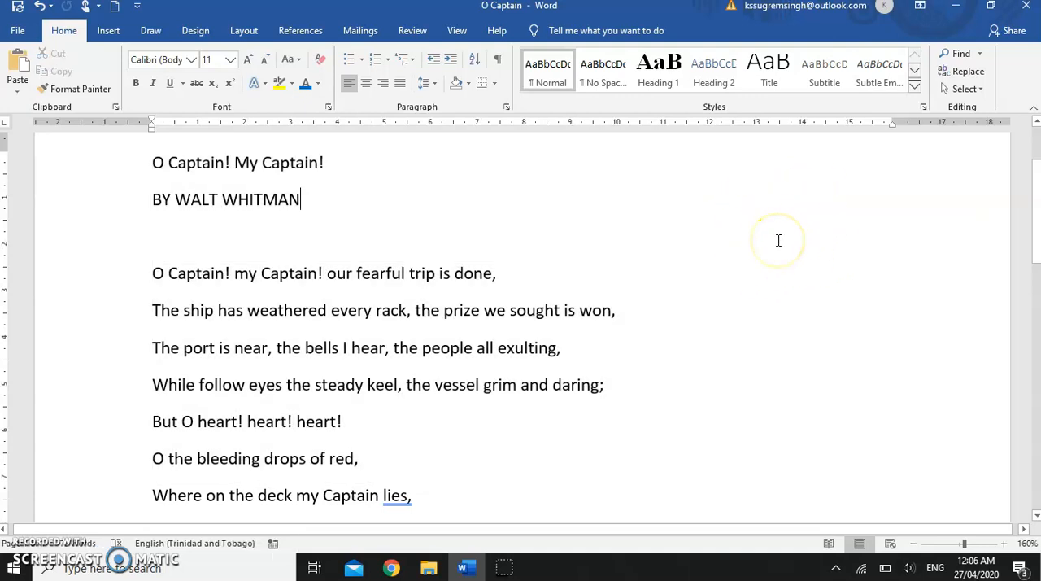
# Step: Select the text between the title and "Where on the deck my Captain lies," forwards, reselect it backwards, and clear the selection
pyautogui.click(147, 162)
pyautogui.moveTo(148, 162); pyautogui.dragTo(658, 500)
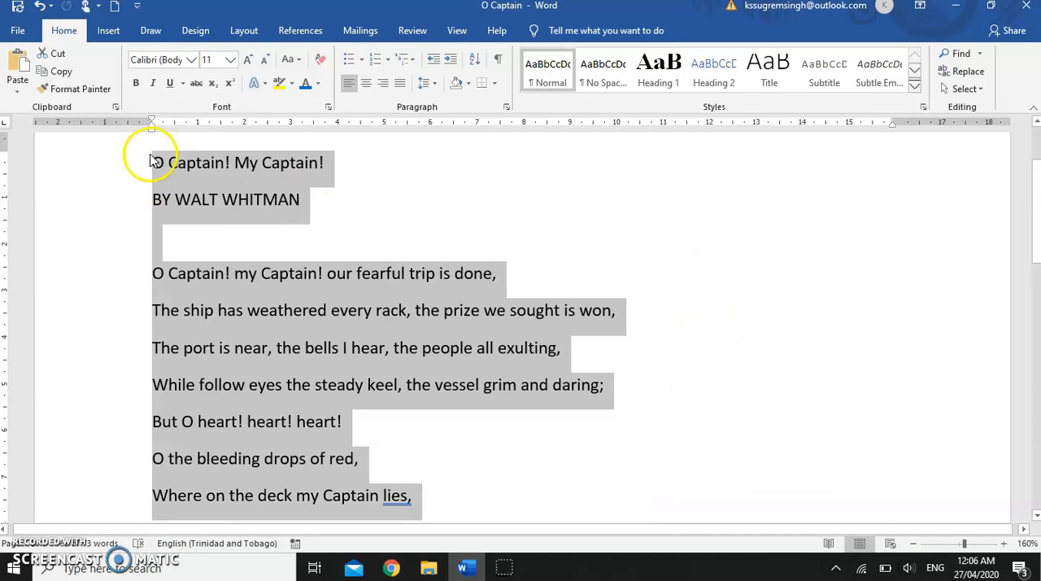
pyautogui.click(512, 460)
pyautogui.moveTo(419, 495); pyautogui.dragTo(111, 176)
pyautogui.click(691, 238)
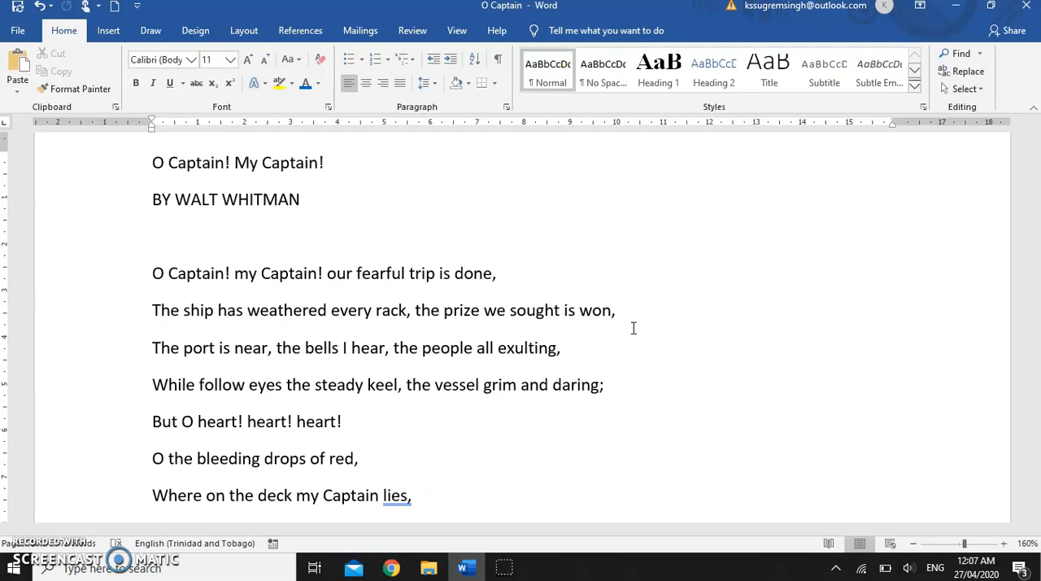
# Step: Extend a selection character by character across the line "O Captain! my Captain! our fearful trip is done,"
pyautogui.hotkey('shift', 'Right')
pyautogui.hotkey('shift', 'Right')
pyautogui.hotkey('shift', 'Right')
pyautogui.hotkey('shift', 'Right')
pyautogui.hotkey('shift', 'Right')
pyautogui.hotkey('shift', 'Right')
pyautogui.hotkey('shift', 'Right')
pyautogui.hotkey('shift', 'Right')
pyautogui.hotkey('shift', 'Right')
pyautogui.hotkey('shift', 'Right')
pyautogui.hotkey('shift', 'Right')
pyautogui.hotkey('shift', 'Right')
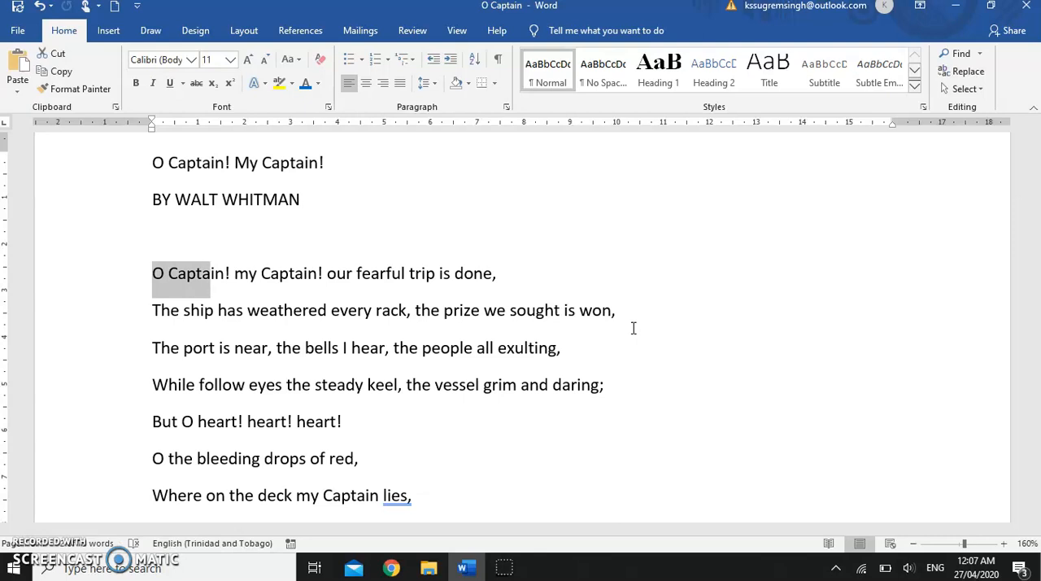
pyautogui.hotkey('shift', 'Right')
pyautogui.hotkey('shift', 'Right')
pyautogui.hotkey('shift', 'Right')
pyautogui.hotkey('shift', 'Right')
pyautogui.hotkey('shift', 'Right')
pyautogui.hotkey('shift', 'Right')
pyautogui.hotkey('shift', 'Right')
pyautogui.hotkey('shift', 'Right')
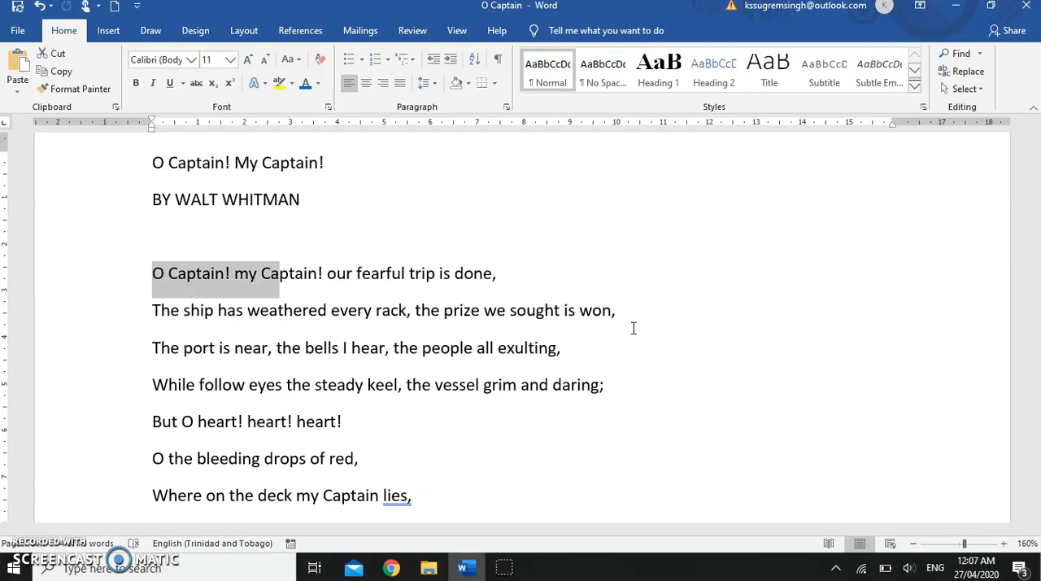
pyautogui.hotkey('shift', 'Right')
pyautogui.hotkey('shift', 'Right')
pyautogui.hotkey('shift', 'Right')
pyautogui.hotkey('shift', 'Right')
pyautogui.hotkey('shift', 'Right')
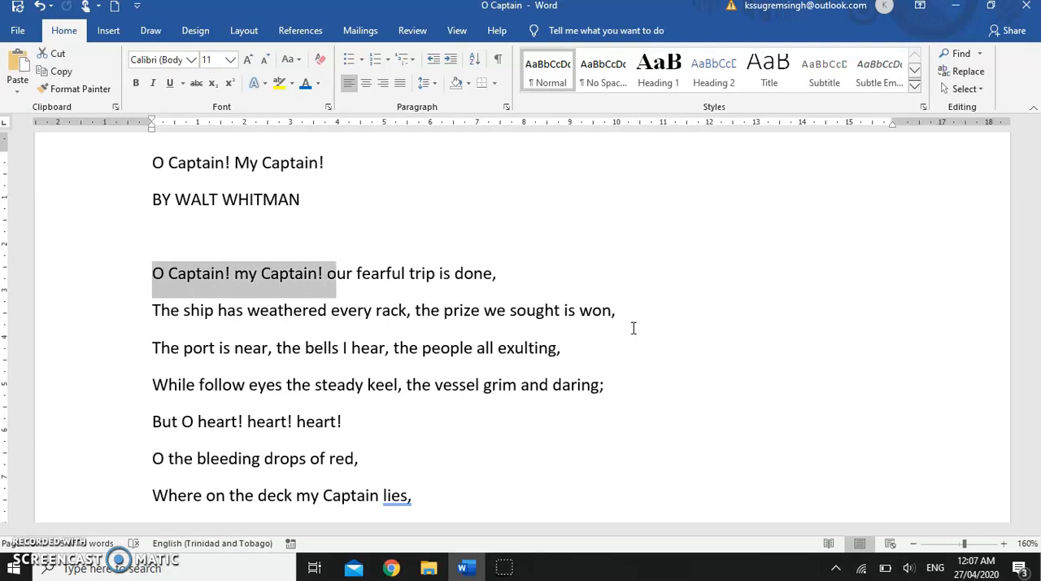
pyautogui.hotkey('shift', 'Right')
pyautogui.hotkey('shift', 'Right')
pyautogui.hotkey('shift', 'Right')
pyautogui.hotkey('shift', 'Right')
pyautogui.hotkey('shift', 'Right')
pyautogui.hotkey('shift', 'Right')
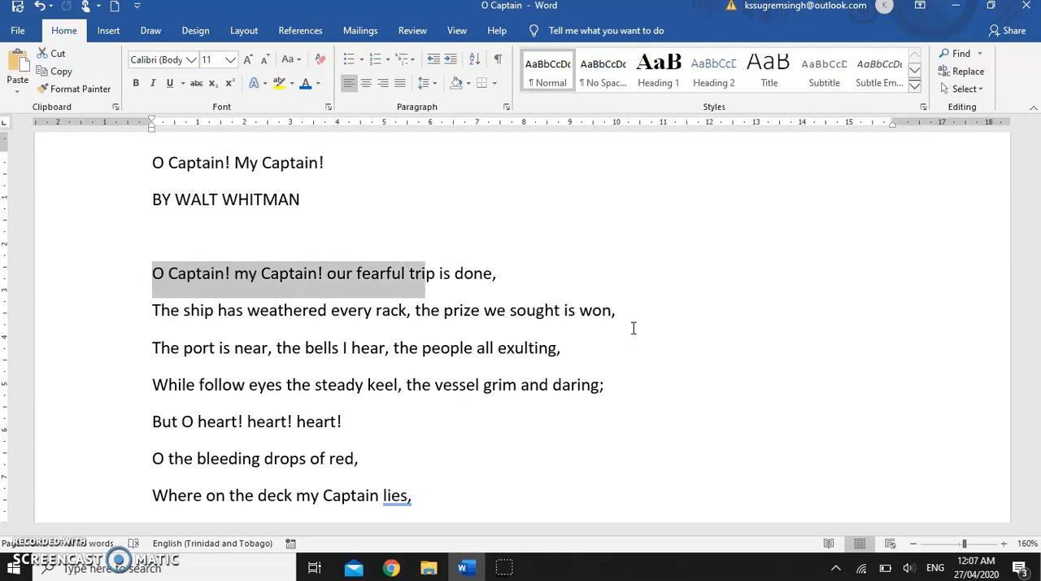
pyautogui.hotkey('shift', 'Right')
pyautogui.hotkey('shift', 'Right')
pyautogui.hotkey('shift', 'Right')
pyautogui.hotkey('shift', 'Right')
pyautogui.hotkey('shift', 'Right')
pyautogui.hotkey('shift', 'Right')
pyautogui.hotkey('shift', 'Right')
pyautogui.hotkey('shift', 'Right')
pyautogui.hotkey('shift', 'Right')
pyautogui.hotkey('shift', 'Right')
pyautogui.hotkey('shift', 'Right')
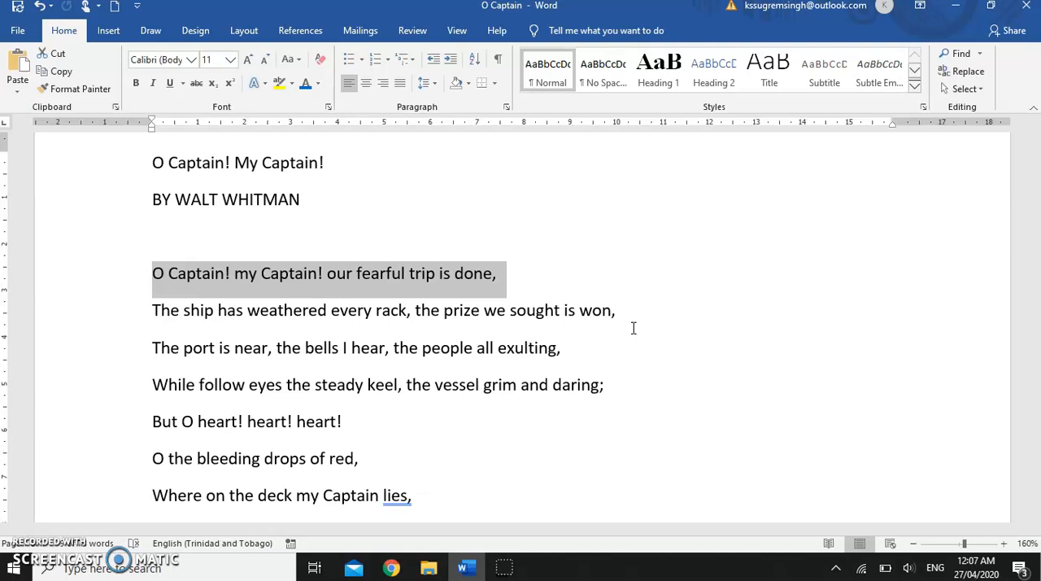
# Step: Extend the selection from the first verse line down through "Where on the deck my Captain lies," and clear it
pyautogui.hotkey('shift', 'Down')
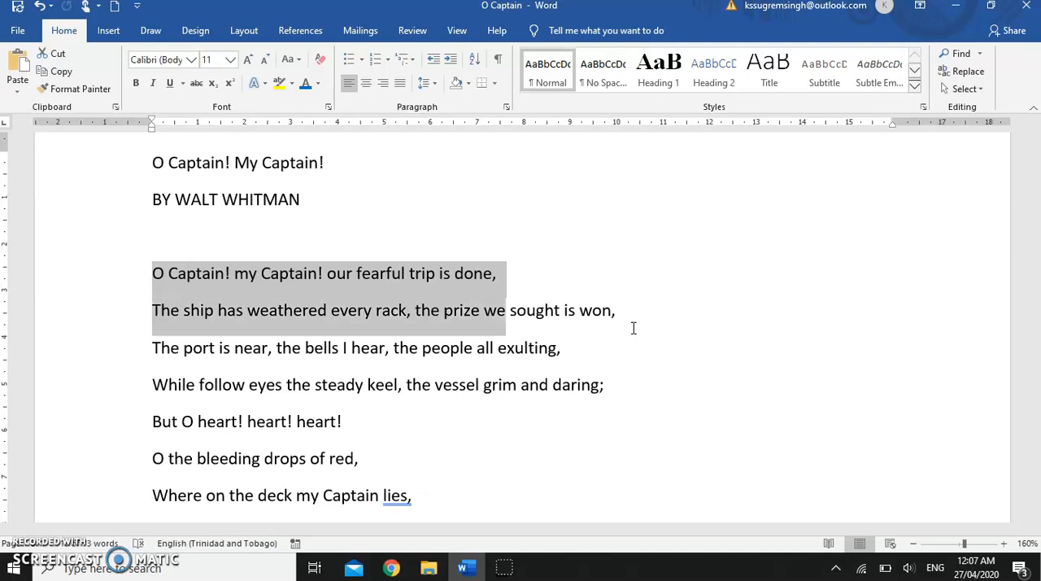
pyautogui.hotkey('shift', 'Right')
pyautogui.hotkey('shift', 'Right')
pyautogui.hotkey('shift', 'Right')
pyautogui.hotkey('shift', 'Right')
pyautogui.hotkey('shift', 'Right')
pyautogui.hotkey('shift', 'Right')
pyautogui.hotkey('shift', 'Right')
pyautogui.hotkey('shift', 'Right')
pyautogui.hotkey('shift', 'Right')
pyautogui.hotkey('shift', 'Right')
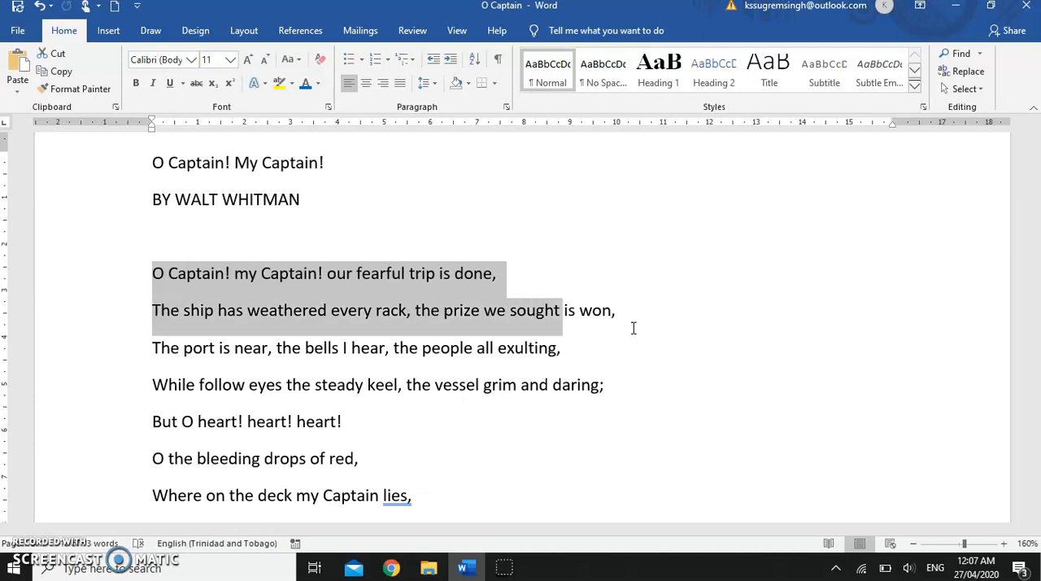
pyautogui.hotkey('shift', 'Right')
pyautogui.hotkey('shift', 'Right')
pyautogui.hotkey('shift', 'Right')
pyautogui.hotkey('shift', 'Right')
pyautogui.hotkey('shift', 'Right')
pyautogui.hotkey('shift', 'Right')
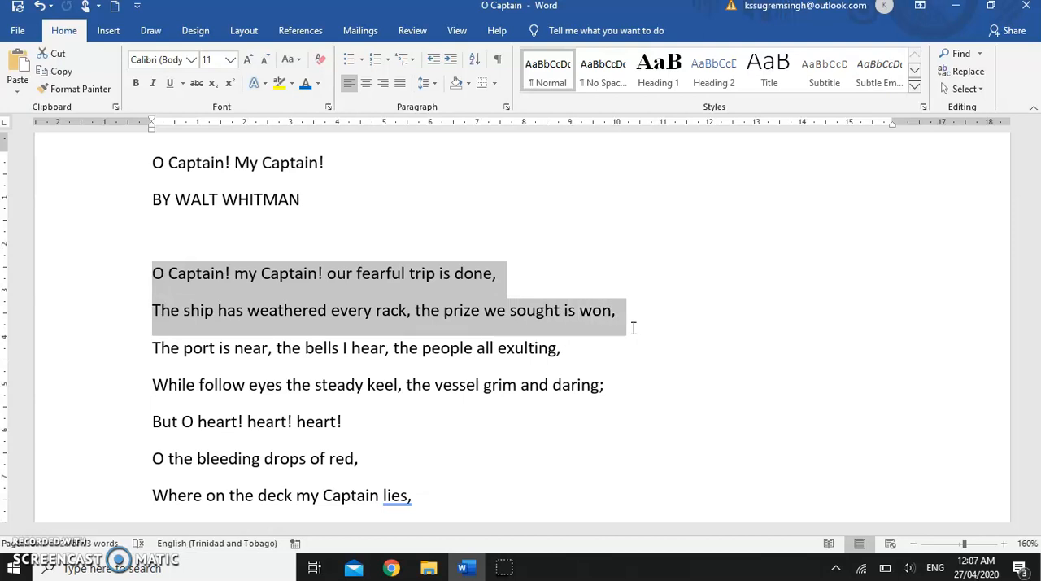
pyautogui.hotkey('shift', 'Down')
pyautogui.hotkey('shift', 'Down')
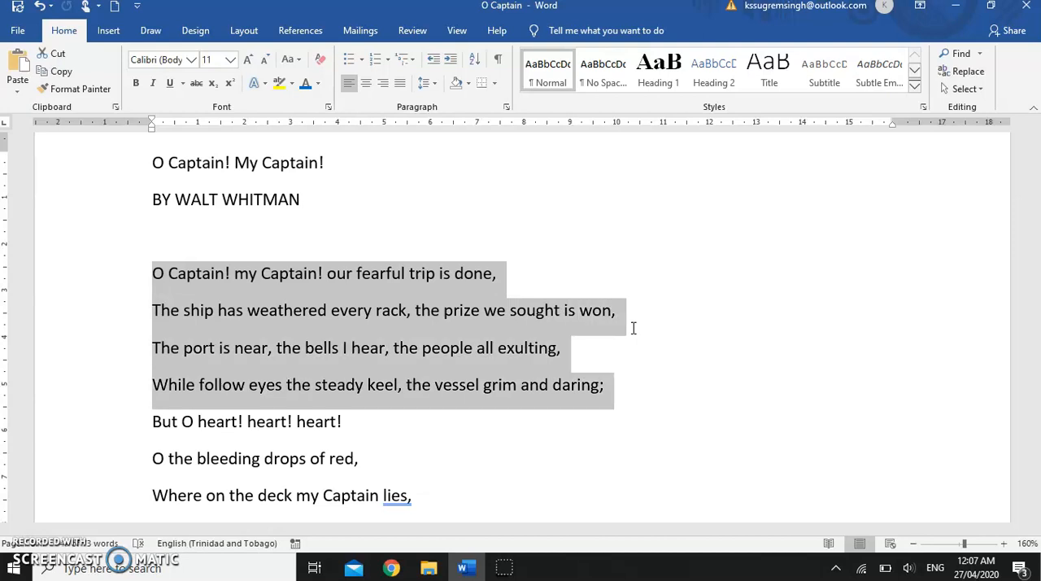
pyautogui.hotkey('shift', 'Down')
pyautogui.hotkey('shift', 'Down')
pyautogui.hotkey('shift', 'Down')
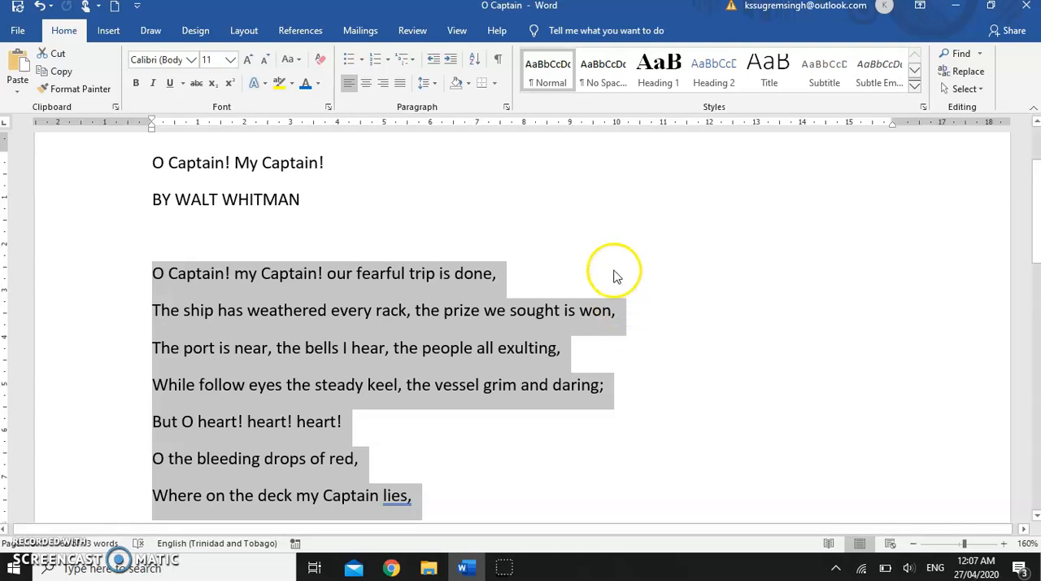
pyautogui.click(502, 453)
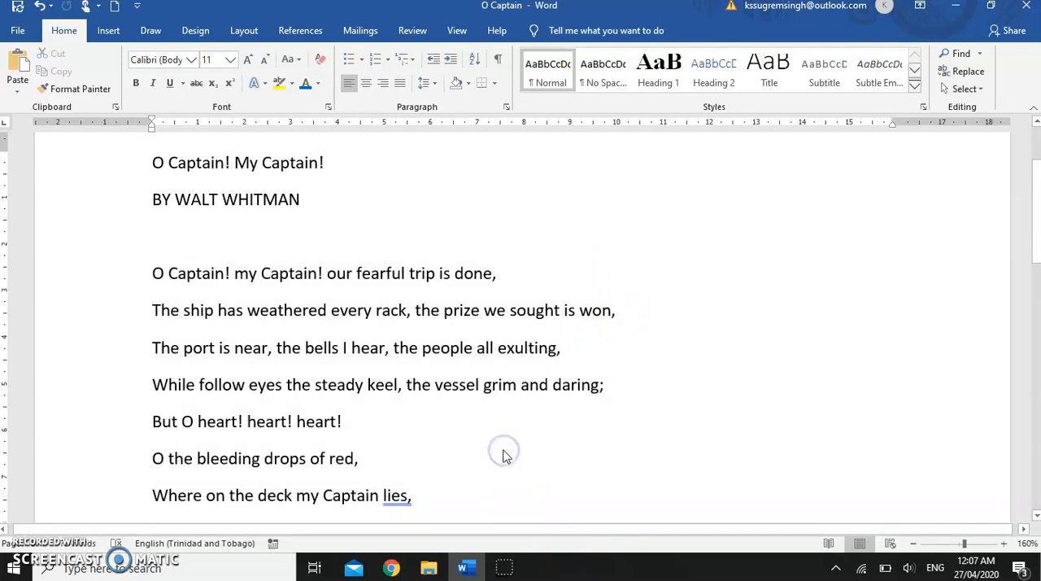
# Step: Change the font of the title and author lines to Harrington
pyautogui.scroll(1, 514, 434)
pyautogui.scroll(-1, 515, 437)
pyautogui.scroll(-1, 515, 437)
pyautogui.scroll(1, 515, 437)
pyautogui.moveTo(110, 162); pyautogui.dragTo(114, 198)
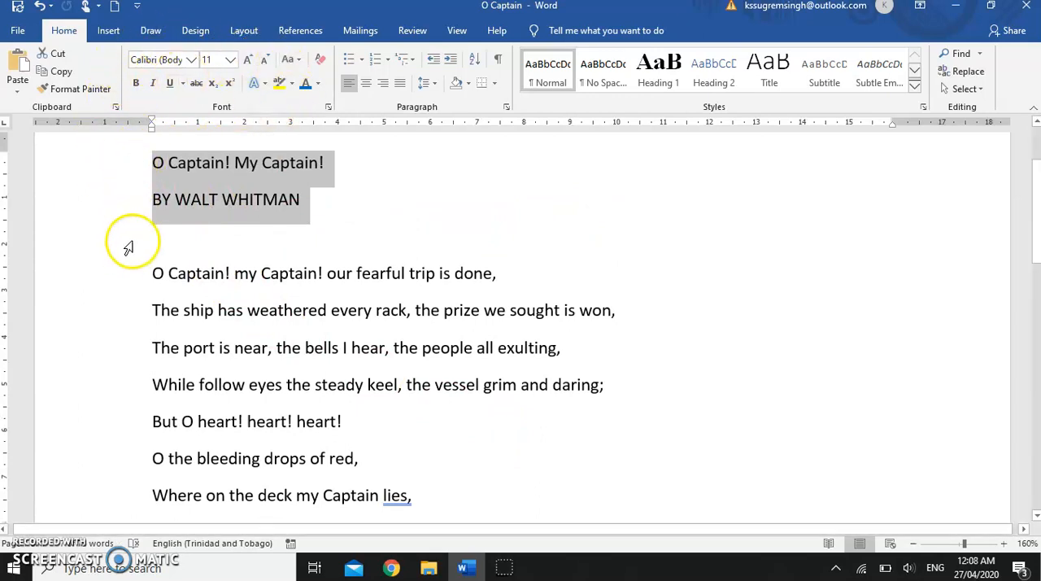
pyautogui.click(190, 60)
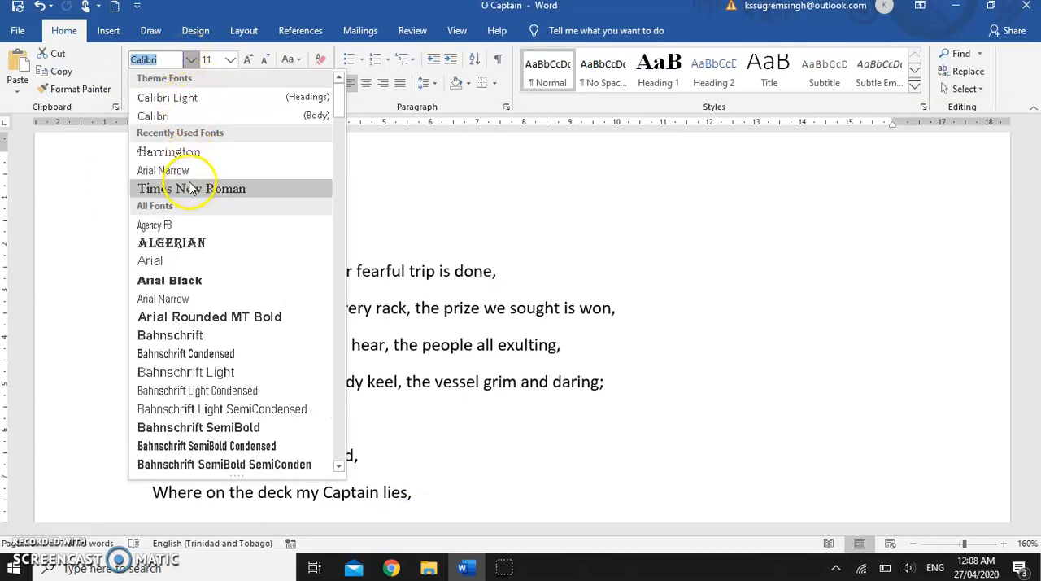
pyautogui.scroll(-10, 208, 332)
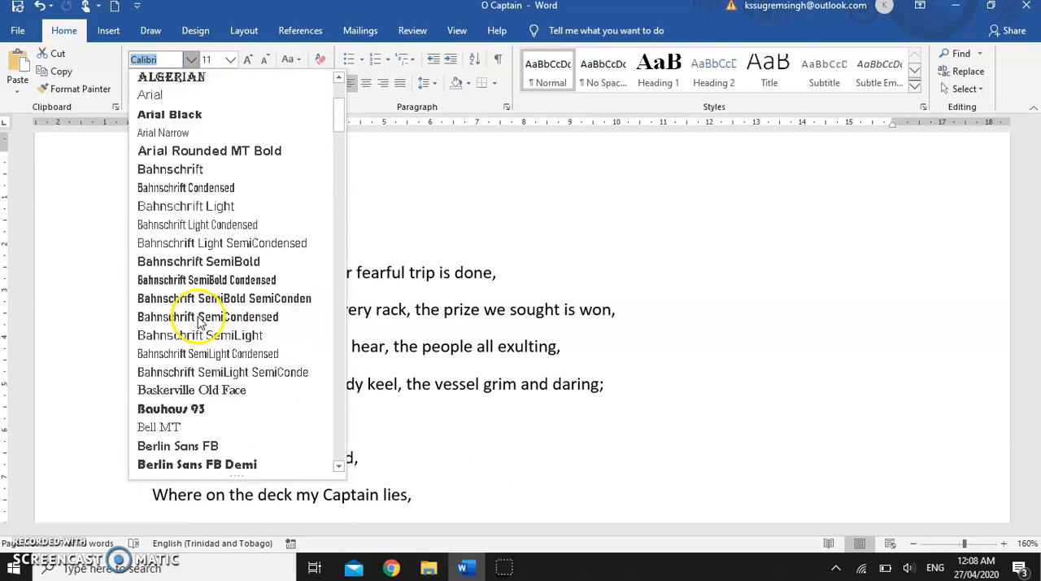
pyautogui.scroll(-8, 200, 322)
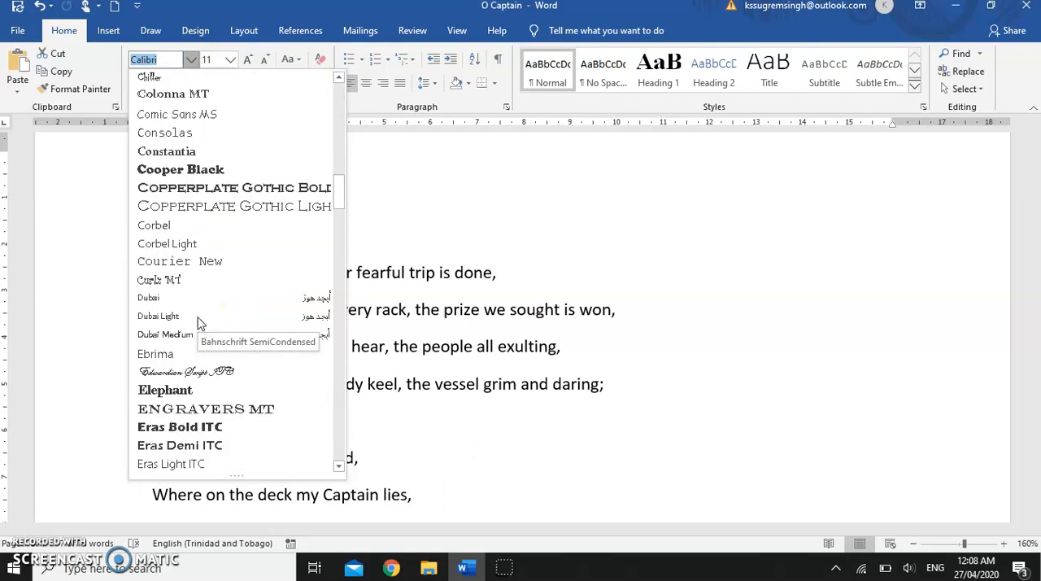
pyautogui.scroll(-9, 200, 323)
pyautogui.scroll(-8, 200, 323)
pyautogui.moveTo(342, 256)
pyautogui.mouseDown()
pyautogui.moveTo(337, 360)
pyautogui.moveTo(336, 253)
pyautogui.mouseUp()
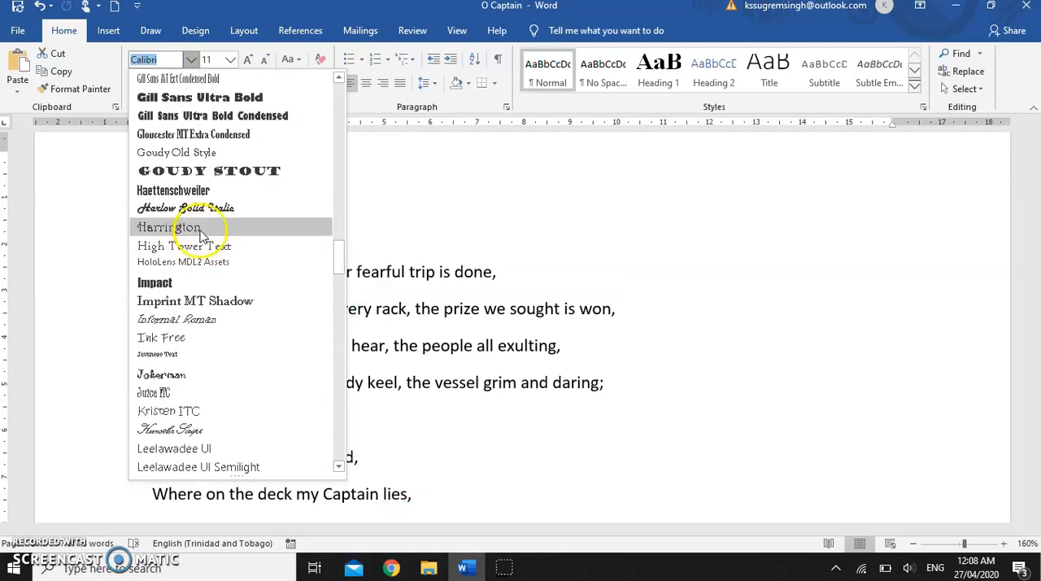
pyautogui.click(200, 228)
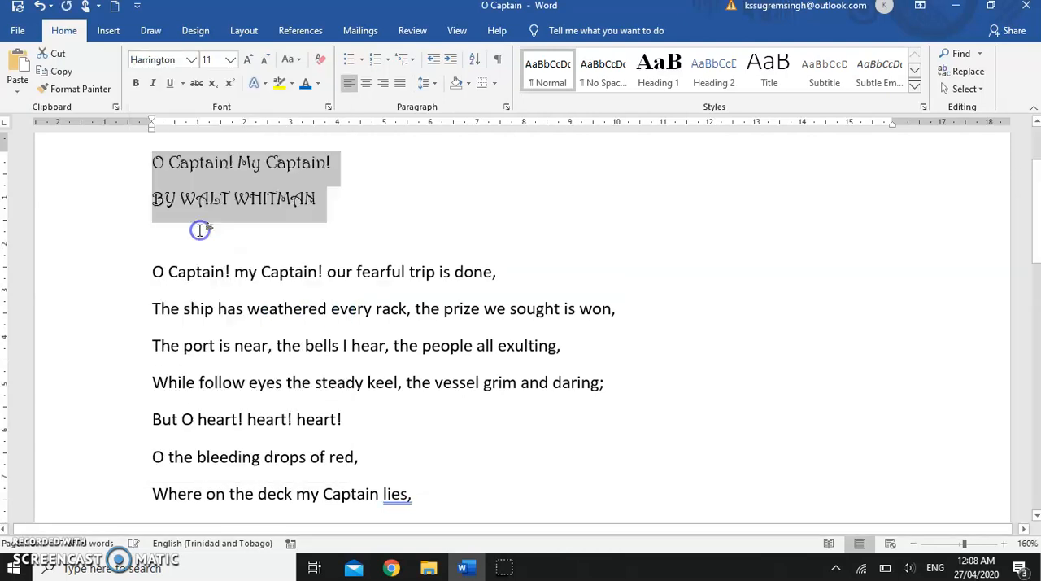
# Step: Set the title and author lines to font size 16 and make them bold
pyautogui.click(230, 60)
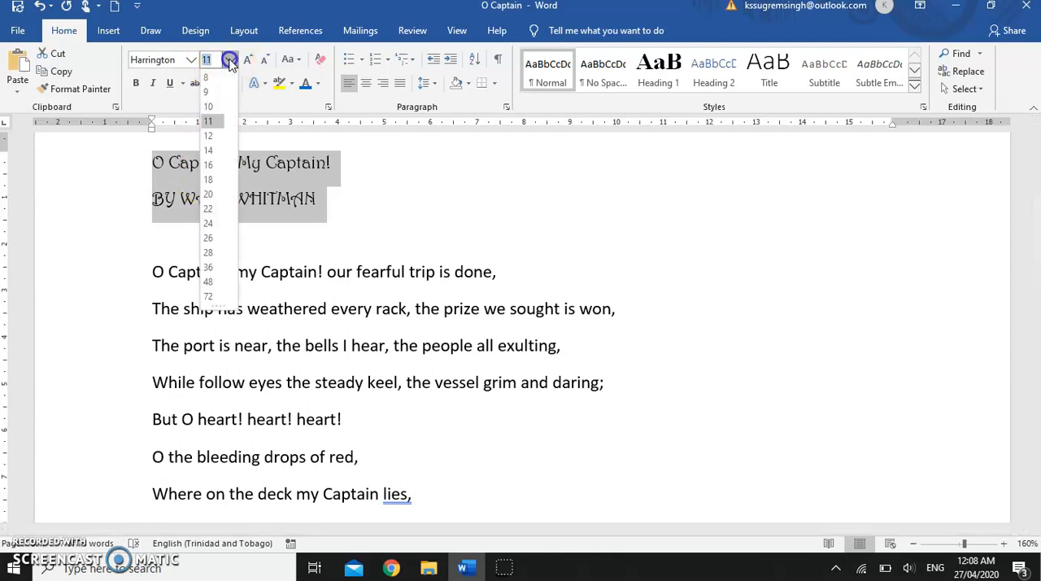
pyautogui.click(209, 165)
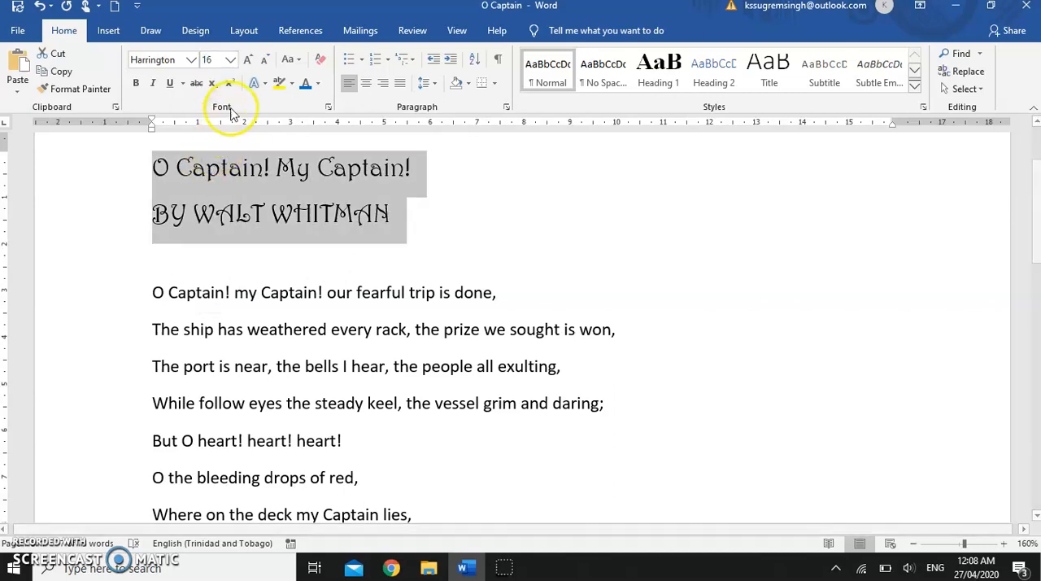
pyautogui.click(137, 83)
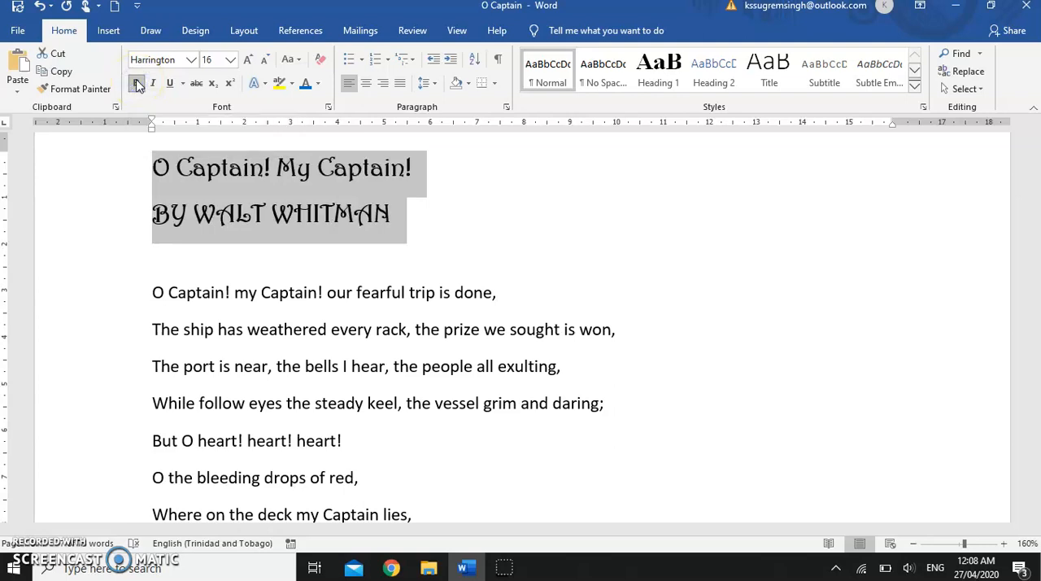
# Step: Colour the title and author lines in the standard dark blue and clear the selection
pyautogui.click(318, 83)
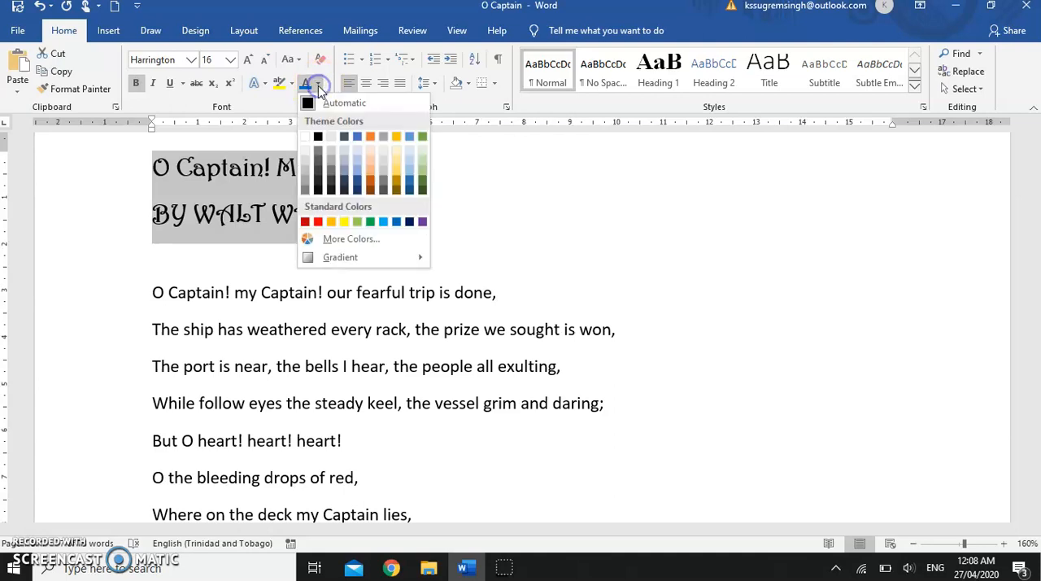
pyautogui.click(410, 221)
pyautogui.click(405, 235)
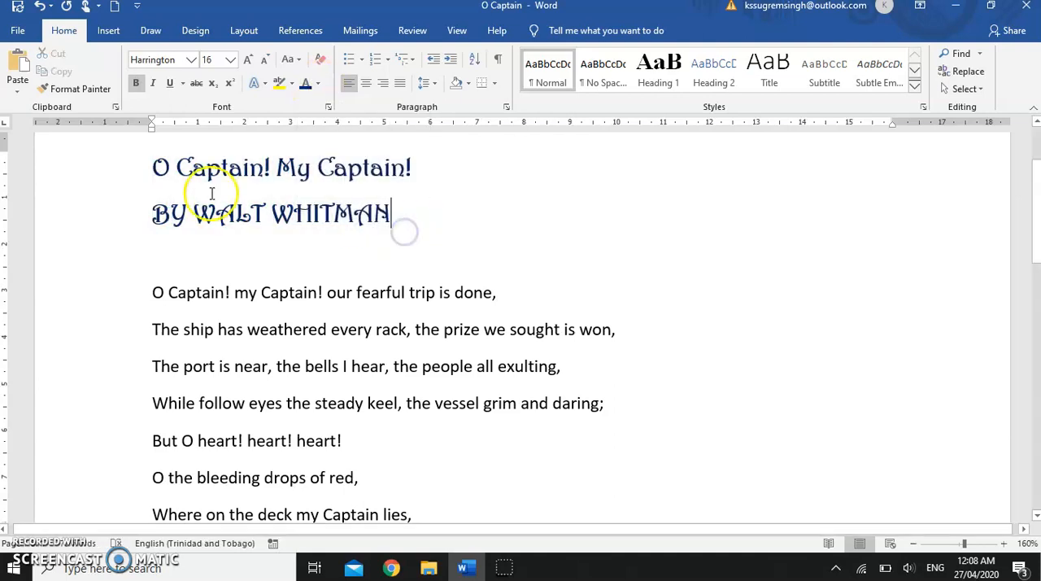
# Step: Try UPPERCASE on the title and author lines, set them to Capitalize Each Word, and clear the selection
pyautogui.moveTo(122, 167); pyautogui.dragTo(127, 214)
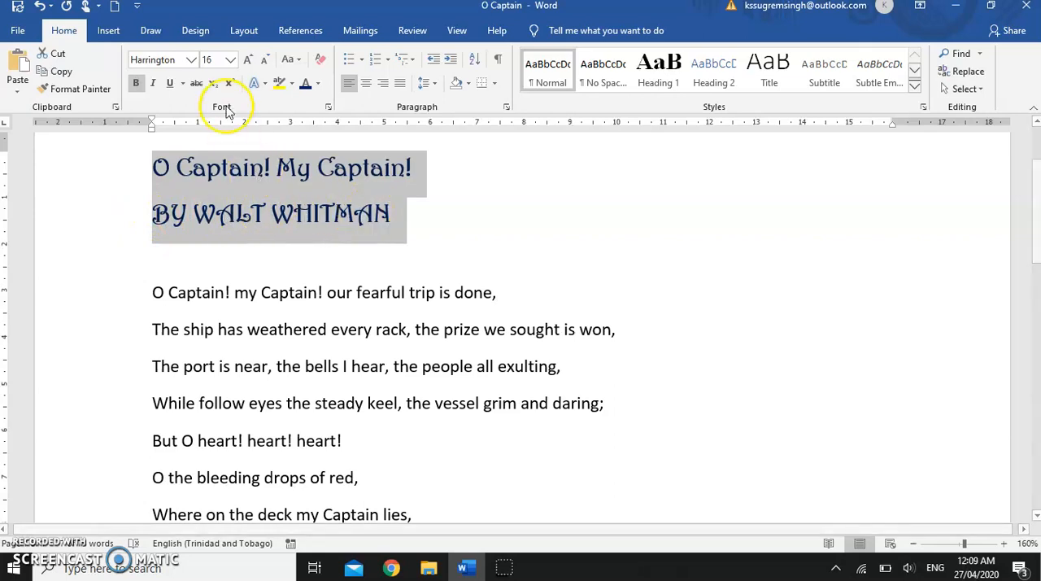
pyautogui.click(296, 62)
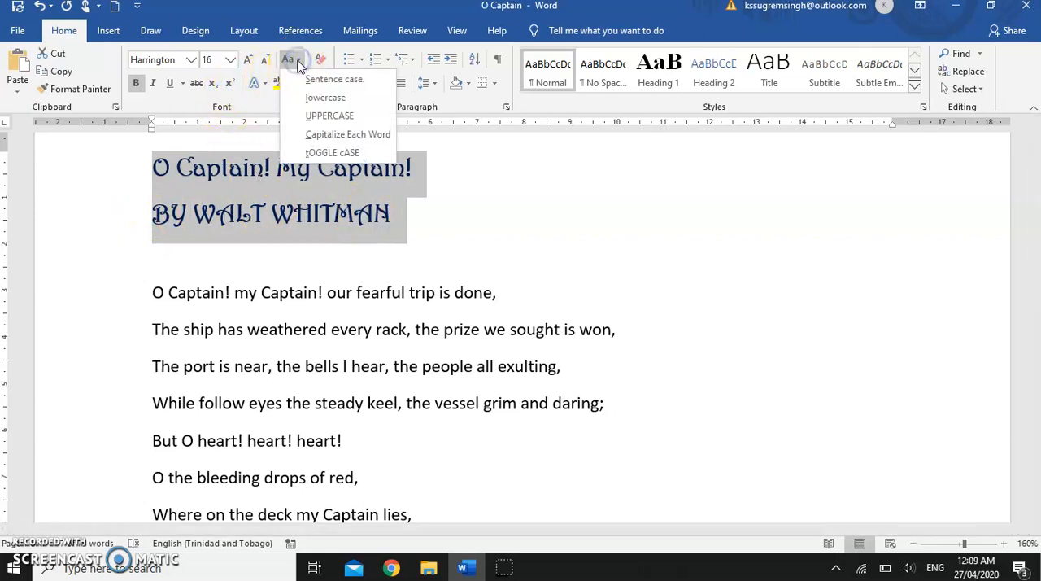
pyautogui.click(321, 116)
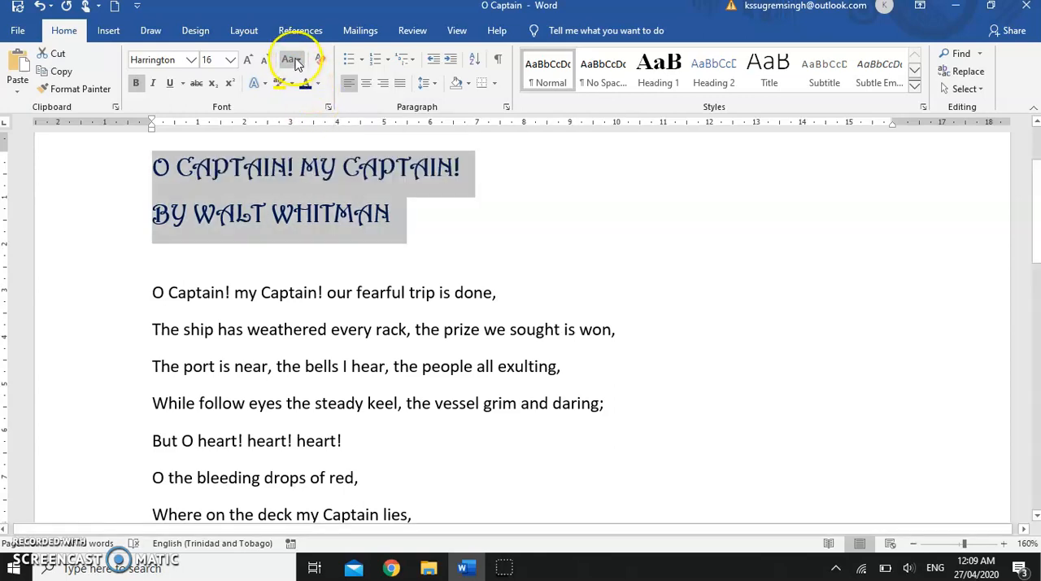
pyautogui.click(290, 58)
pyautogui.click(311, 135)
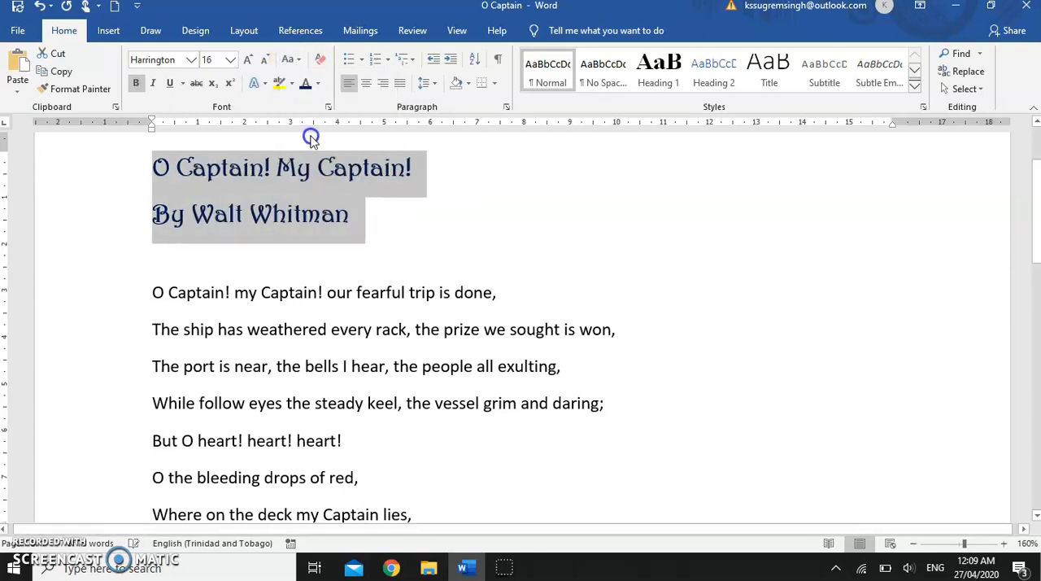
pyautogui.click(363, 229)
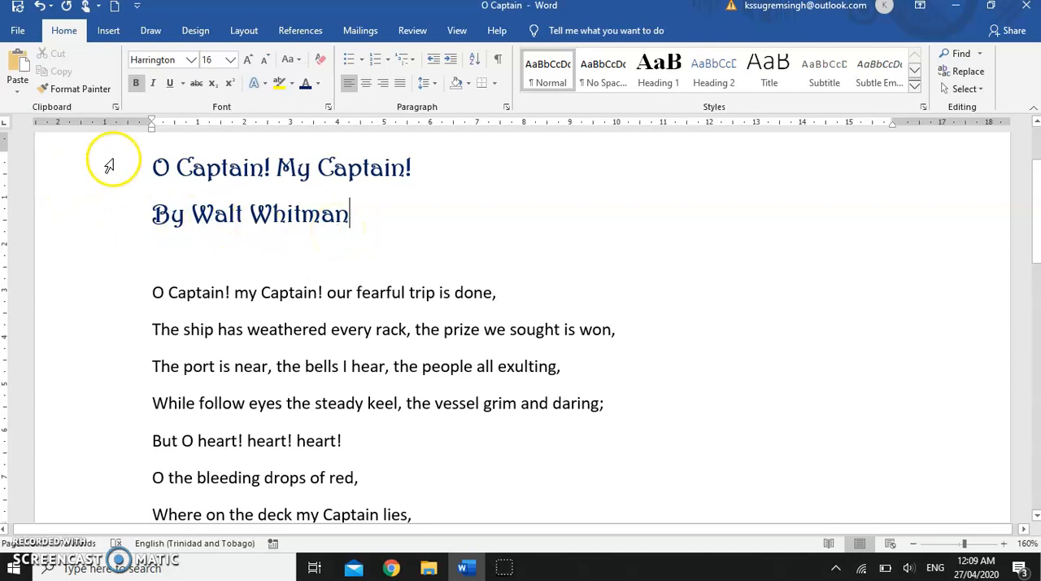
# Step: Set all the verse lines from "O Captain! my Captain!" to "Fallen cold and dead." to Harrington, size 14
pyautogui.scroll(-2, 178, 323)
pyautogui.moveTo(142, 236); pyautogui.dragTo(309, 493)
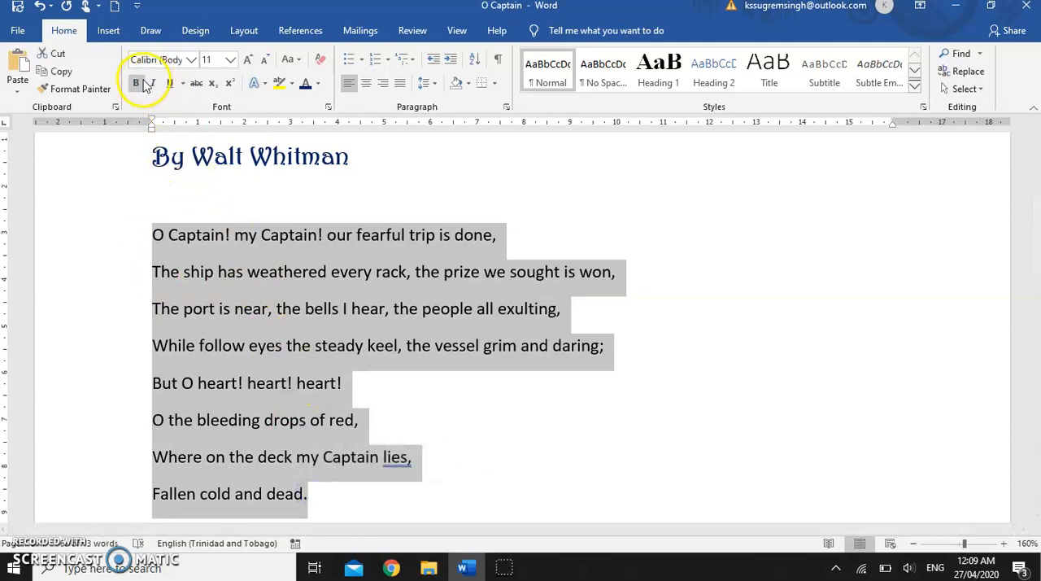
pyautogui.click(191, 59)
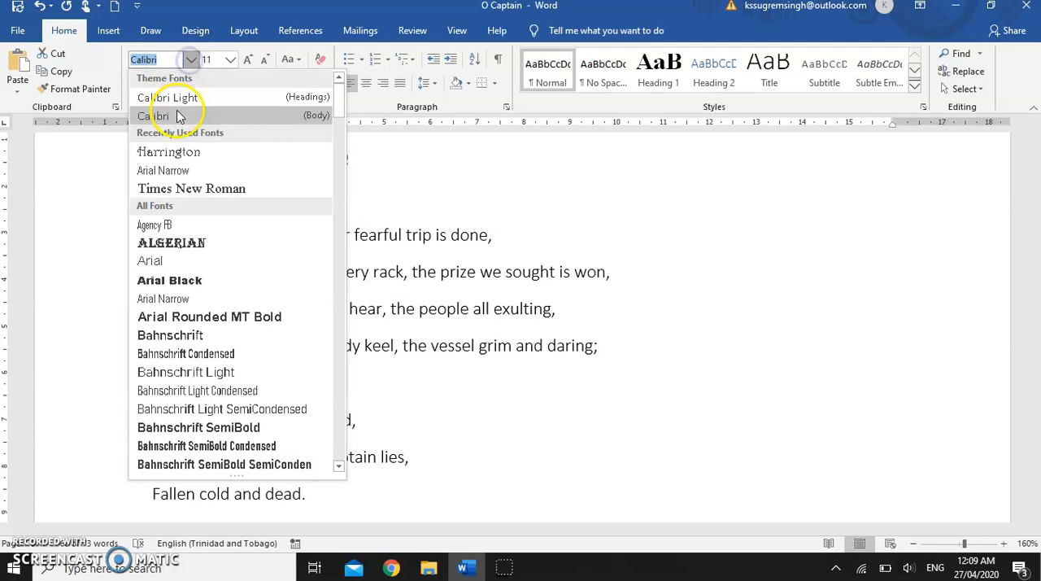
pyautogui.click(177, 153)
pyautogui.click(233, 60)
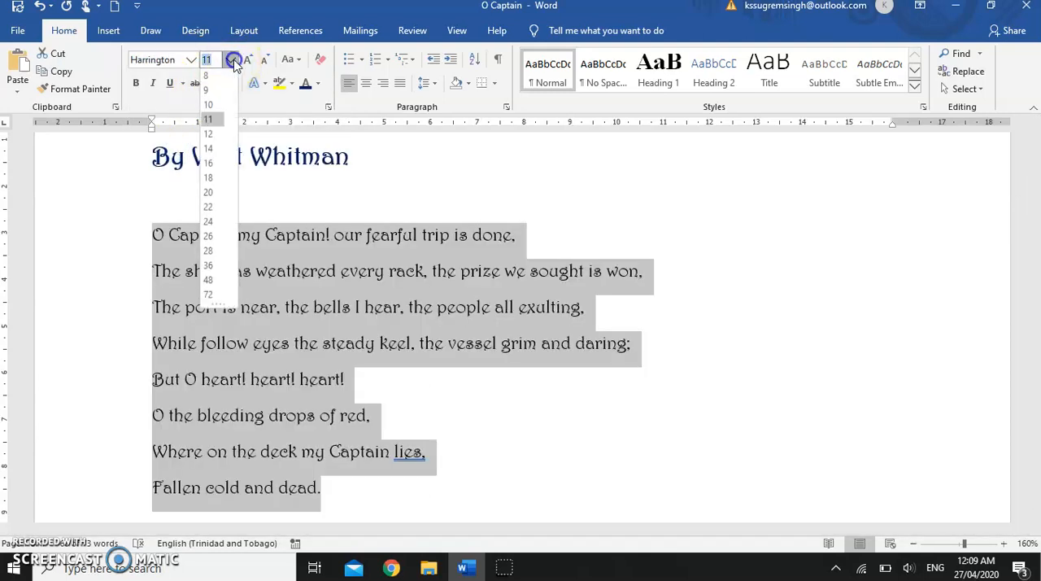
pyautogui.click(216, 153)
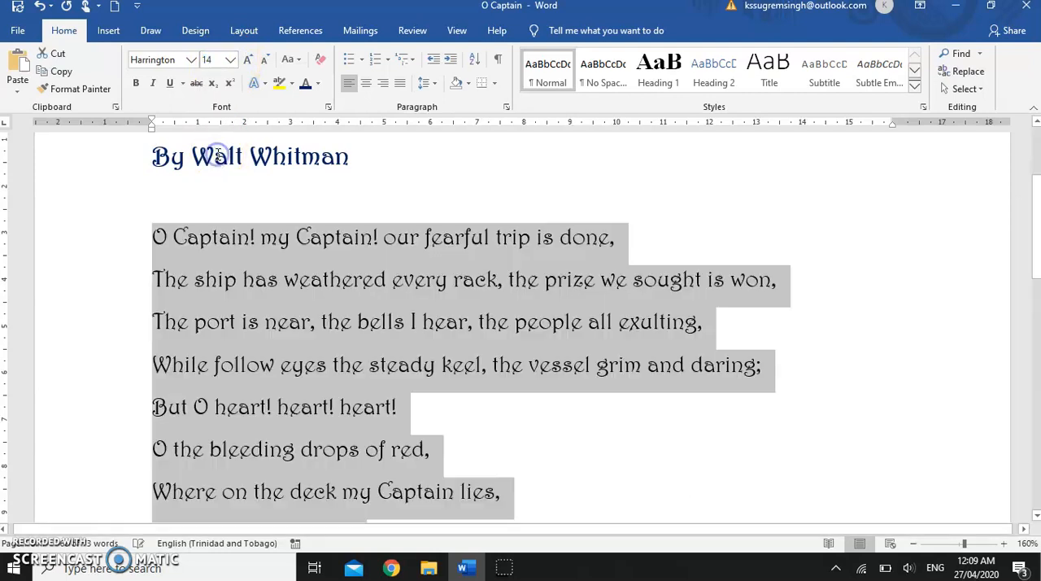
# Step: Examine the formatted poem from the title to the final verse line, with the page zoomed out to 100%
pyautogui.scroll(-3, 353, 267)
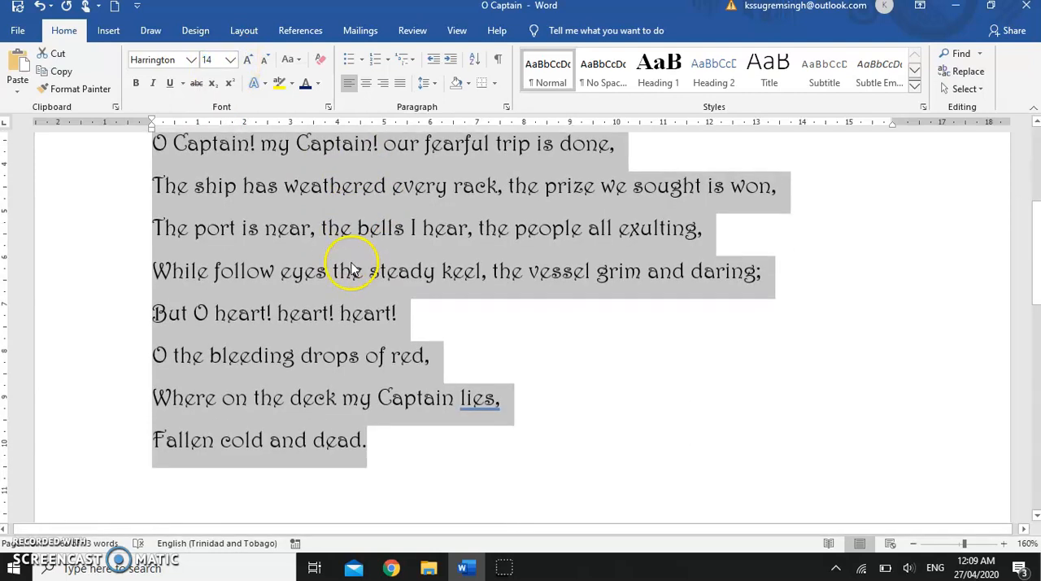
pyautogui.scroll(5, 350, 264)
pyautogui.scroll(-3, 351, 264)
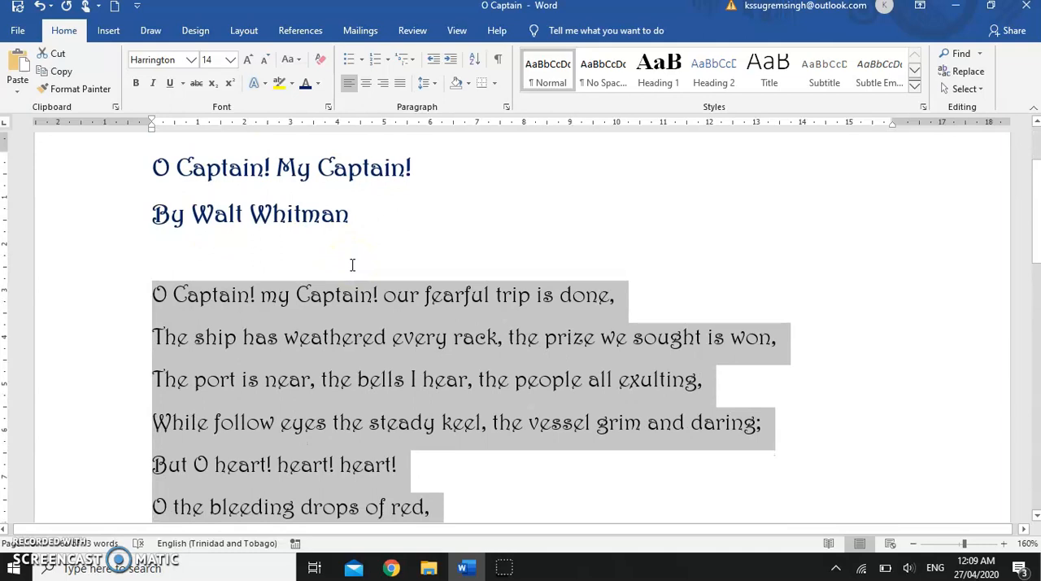
pyautogui.scroll(-9, 352, 269)
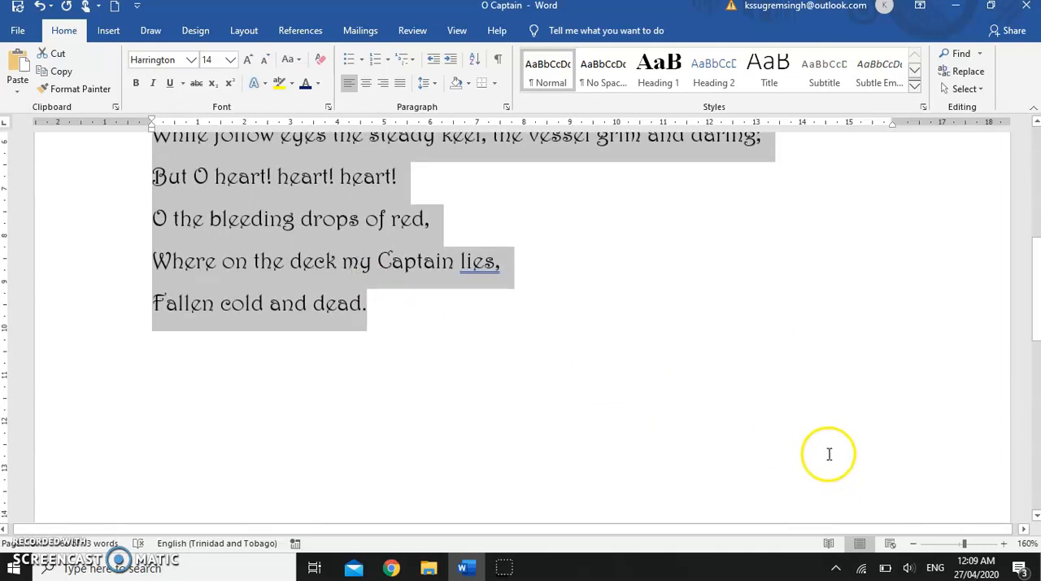
pyautogui.click(913, 543)
pyautogui.click(913, 543)
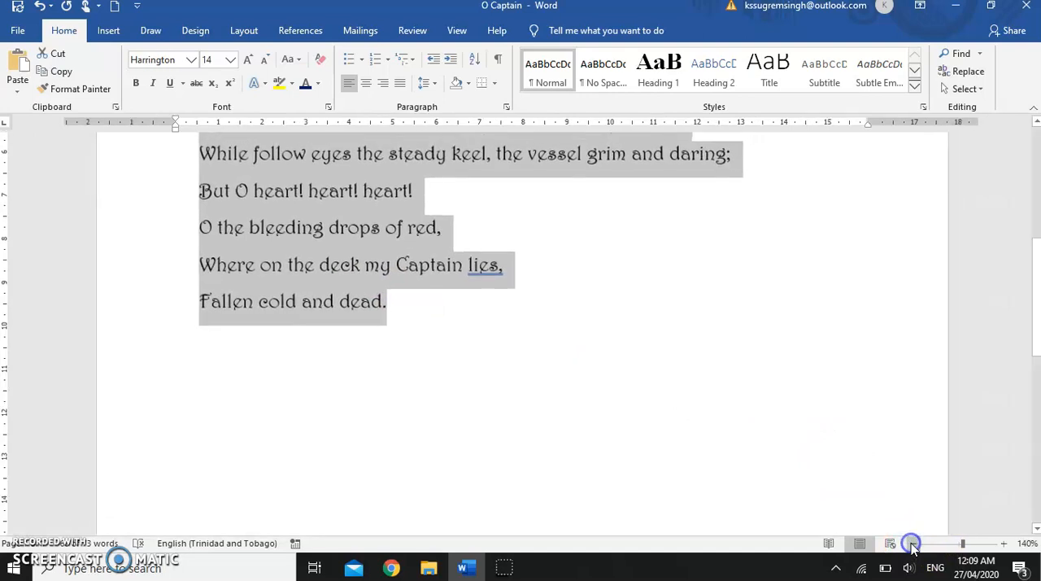
pyautogui.click(913, 543)
pyautogui.click(913, 543)
pyautogui.click(913, 543)
pyautogui.click(913, 543)
pyautogui.scroll(3, 703, 354)
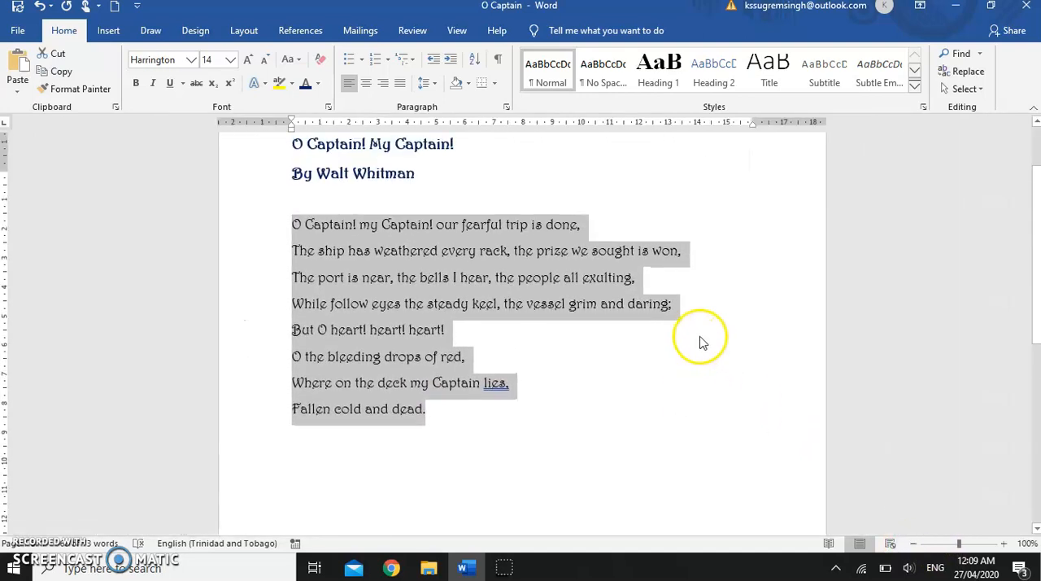
pyautogui.scroll(1, 704, 341)
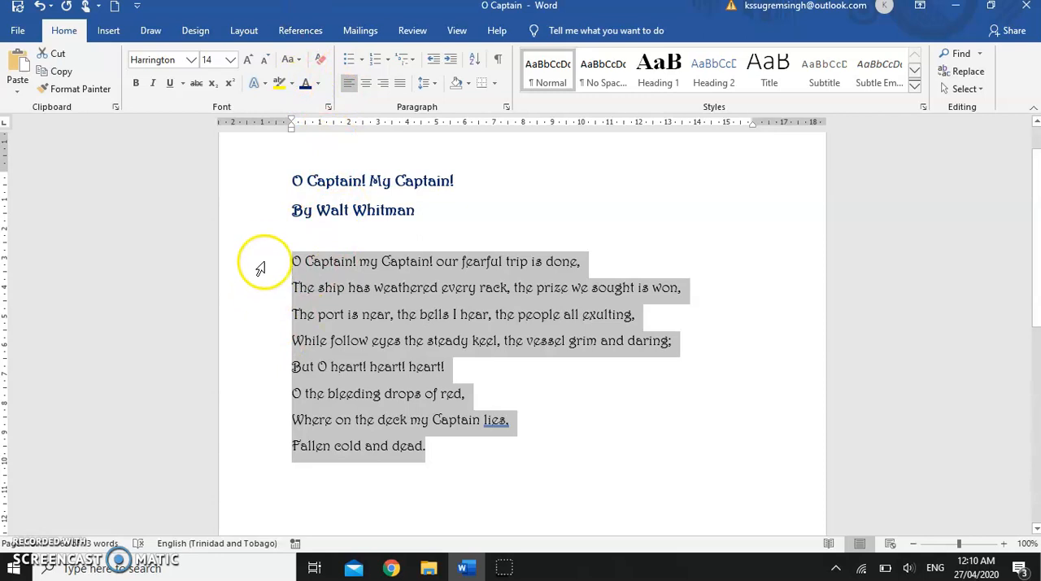
# Step: Clear all formatting from the selected verse lines and undo the clearing
pyautogui.click(321, 62)
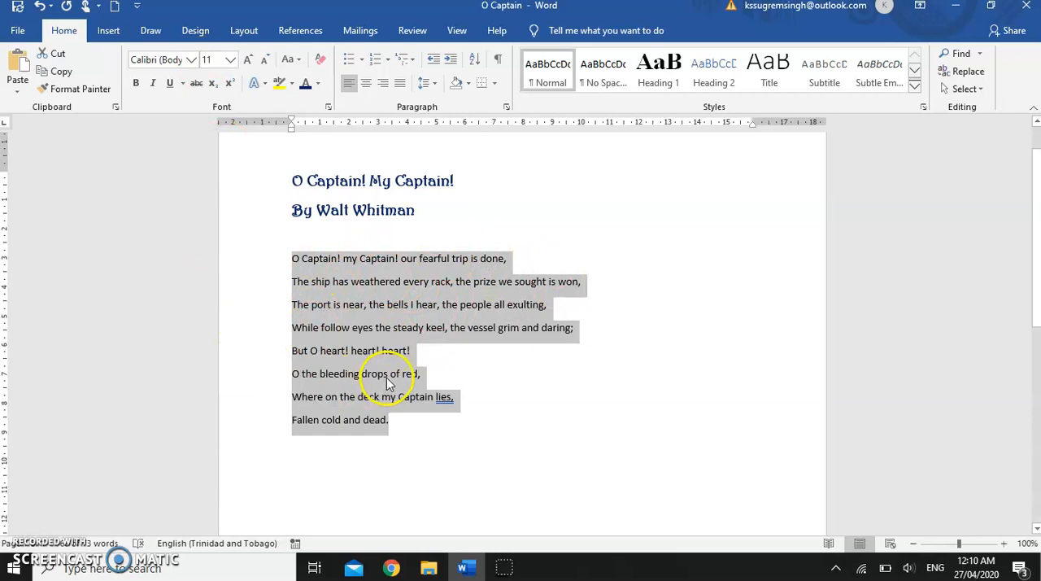
pyautogui.click(45, 8)
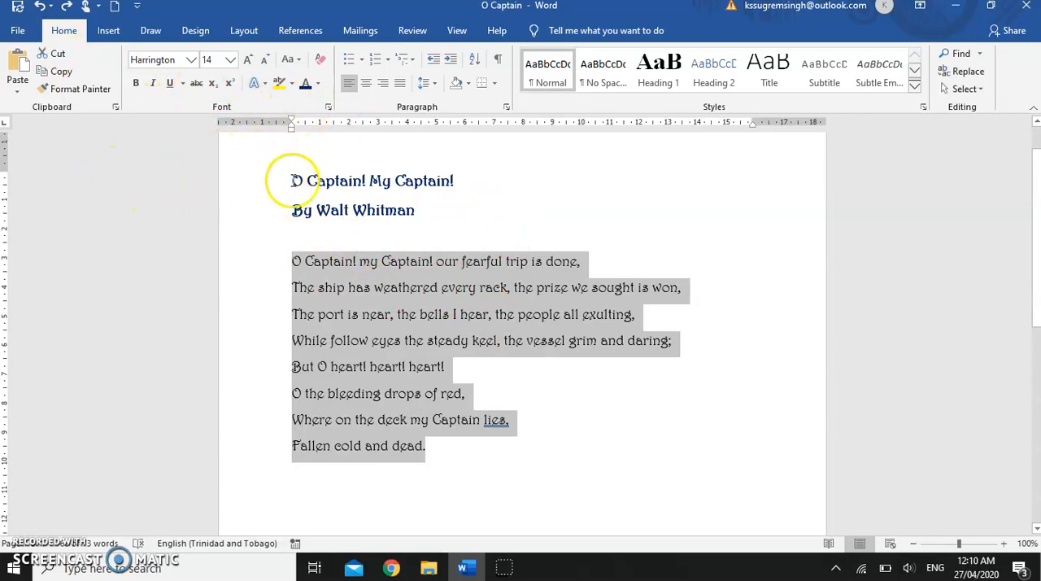
# Step: In the Font dialog, set the title and author lines to Goudy Old Style, Bold Italic, size 18, in standard purple
pyautogui.moveTo(254, 183); pyautogui.dragTo(251, 210)
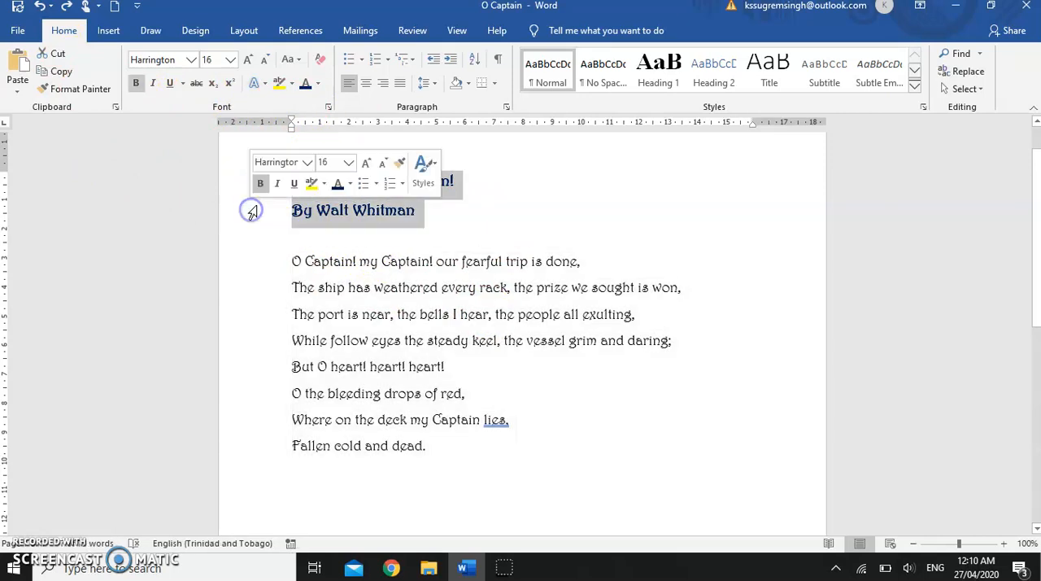
pyautogui.click(327, 108)
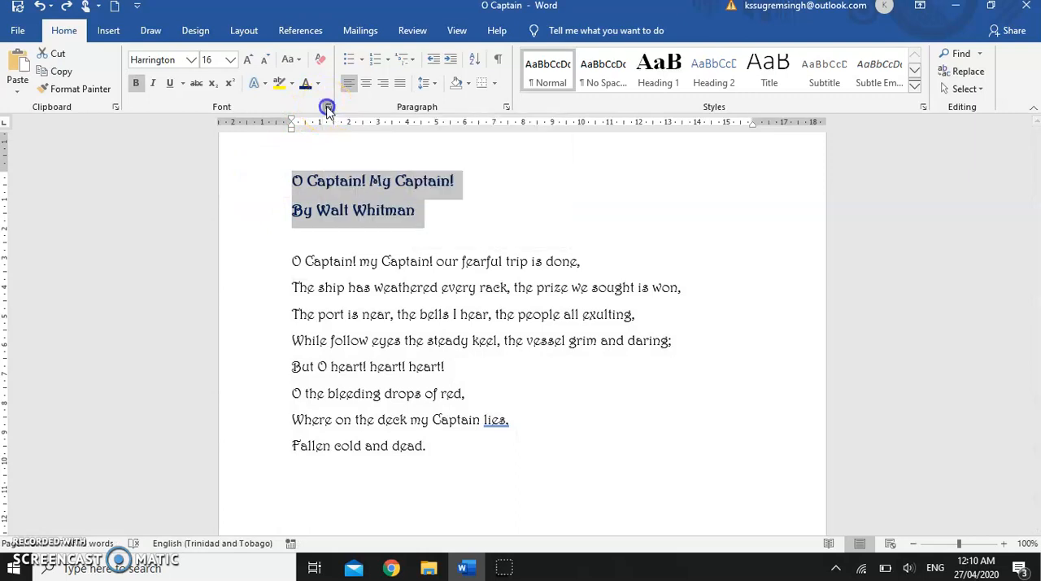
pyautogui.moveTo(744, 128); pyautogui.dragTo(797, 120)
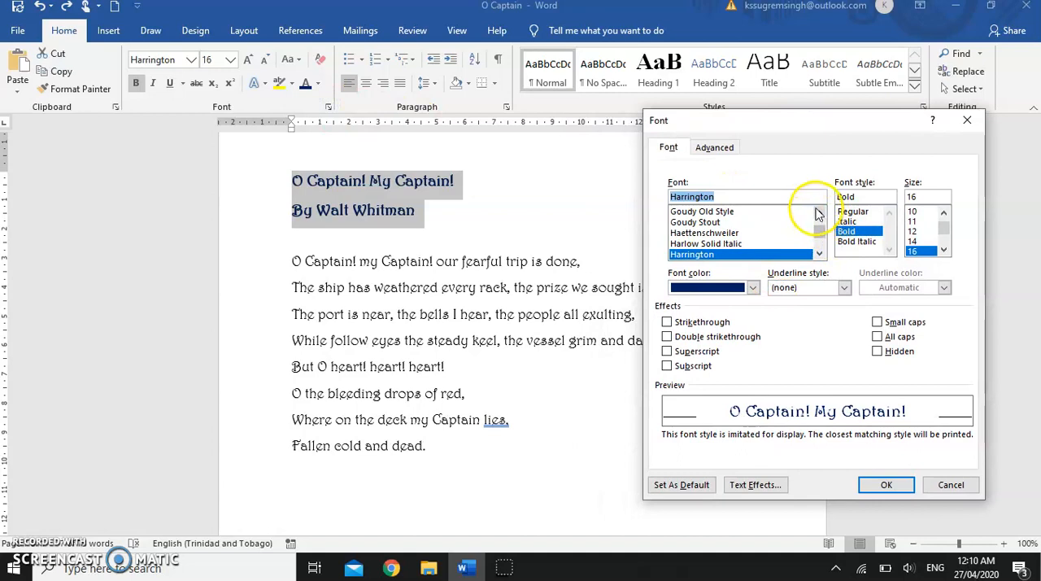
pyautogui.click(695, 213)
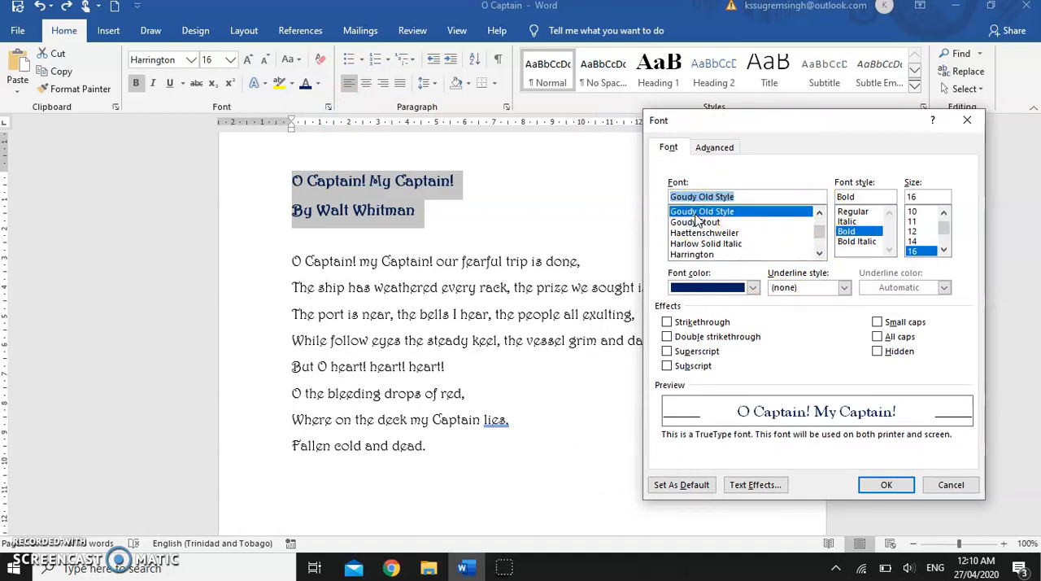
pyautogui.click(861, 242)
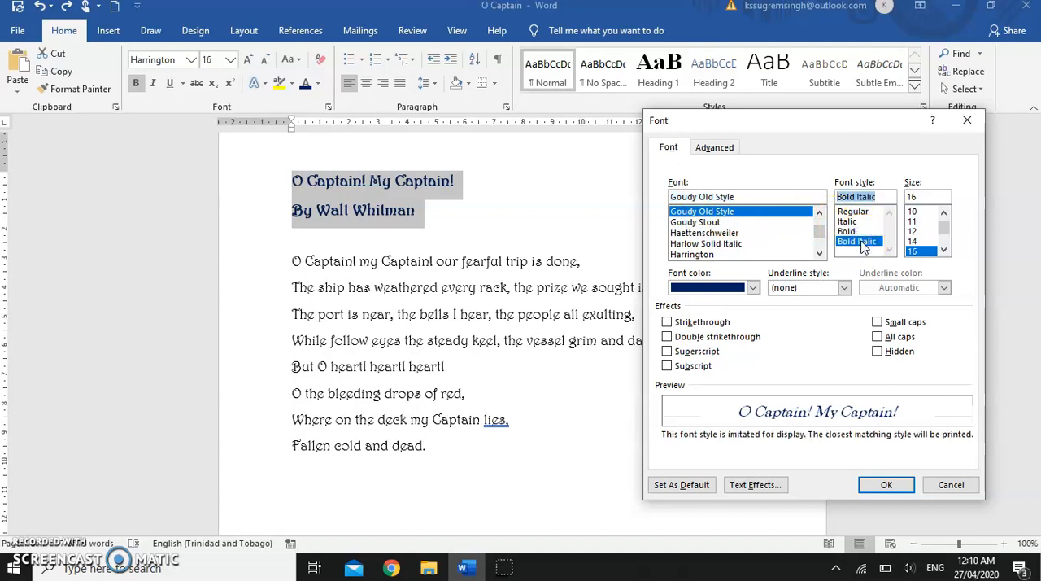
pyautogui.click(945, 250)
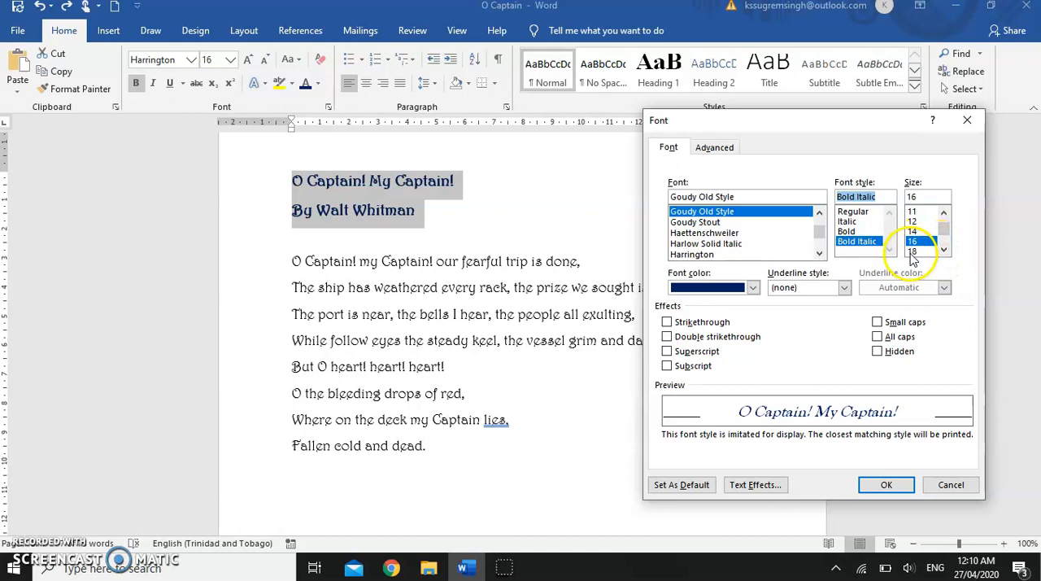
pyautogui.click(912, 252)
pyautogui.click(754, 287)
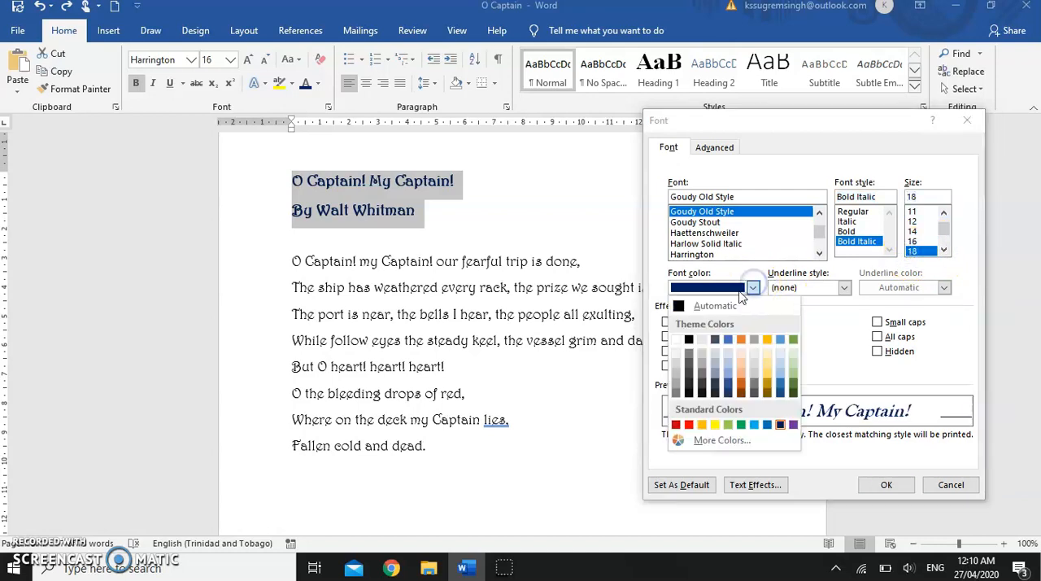
pyautogui.click(793, 425)
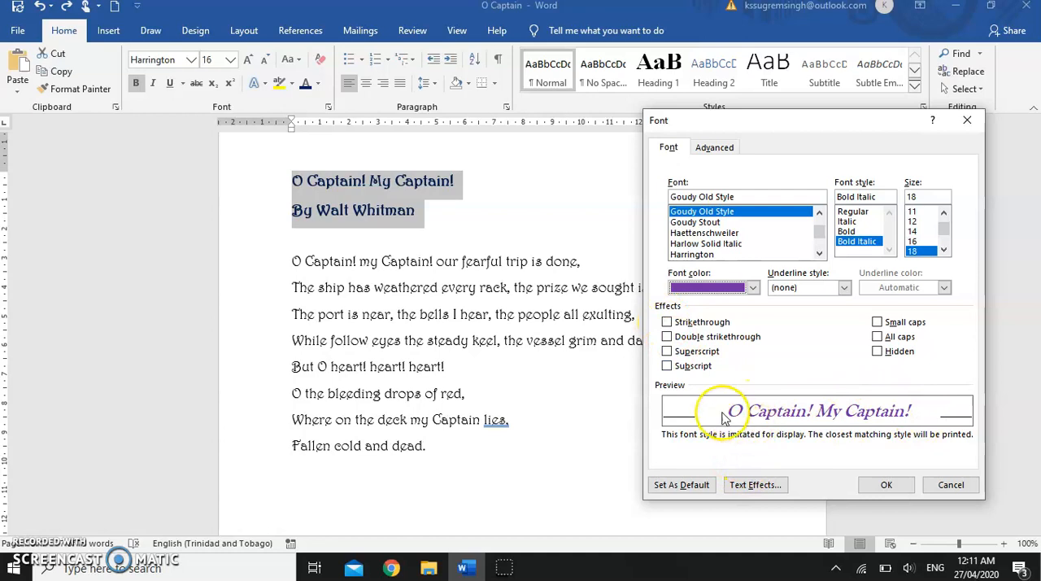
# Step: Preview the strikethrough, double strikethrough, superscript and subscript effects on the title and author lines, switching each off again
pyautogui.click(667, 323)
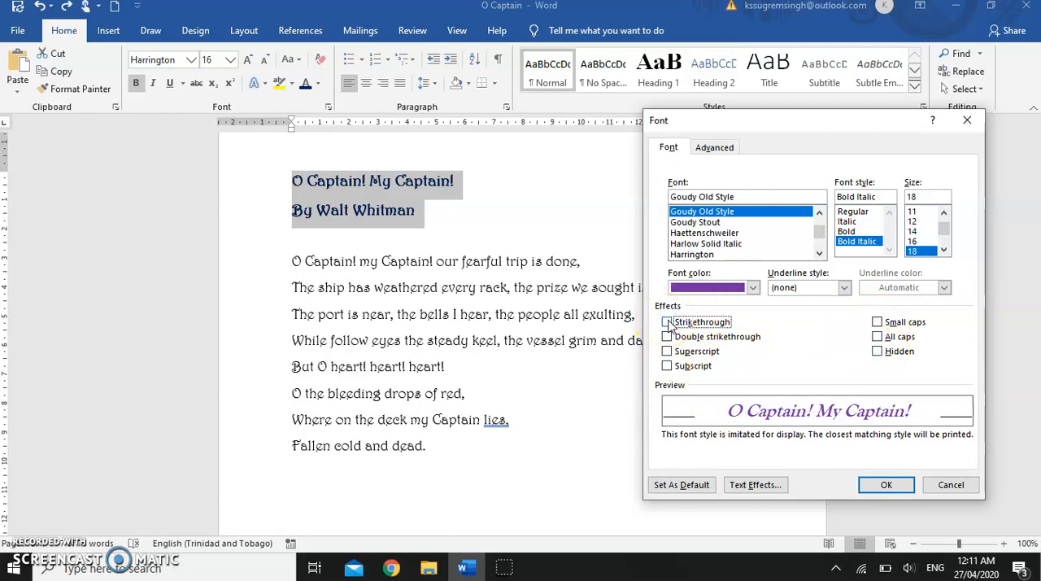
pyautogui.click(667, 338)
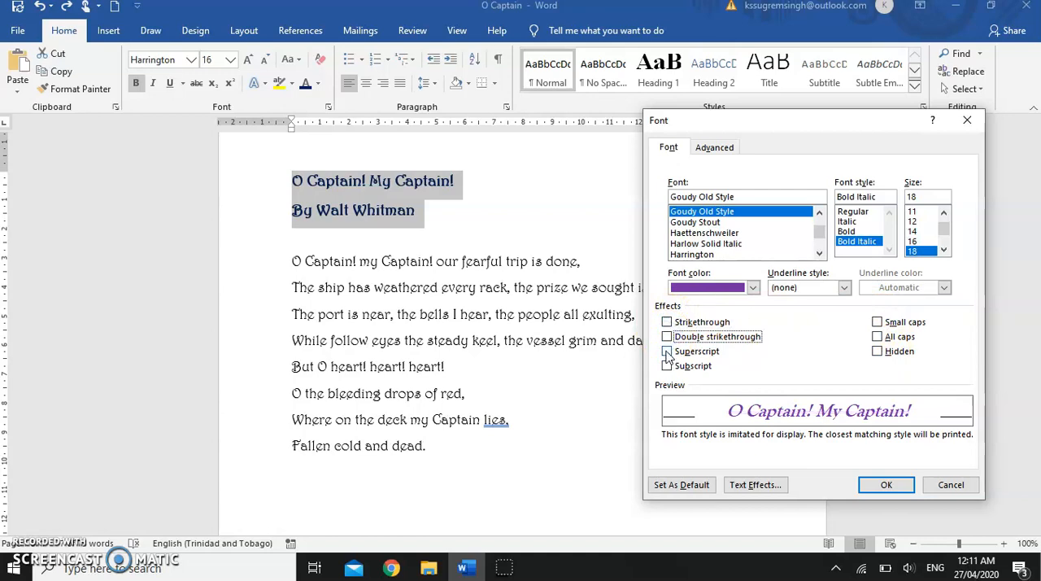
pyautogui.click(667, 351)
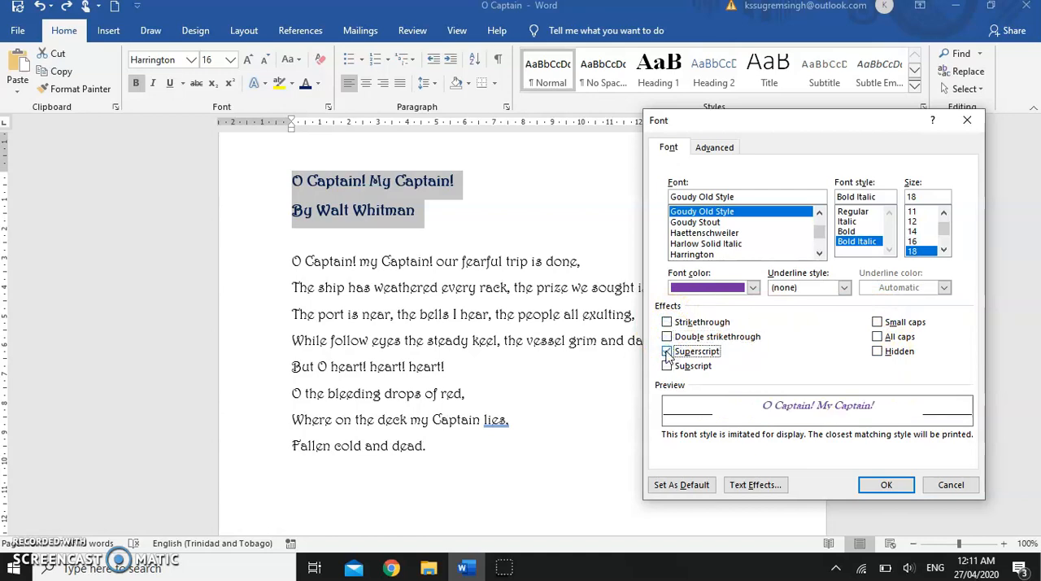
pyautogui.click(668, 352)
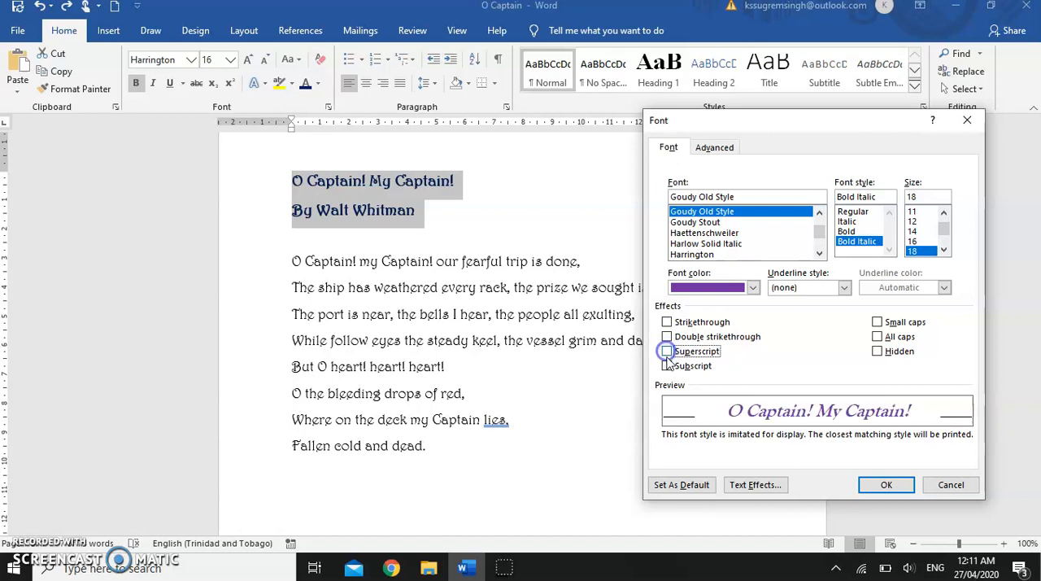
pyautogui.click(667, 367)
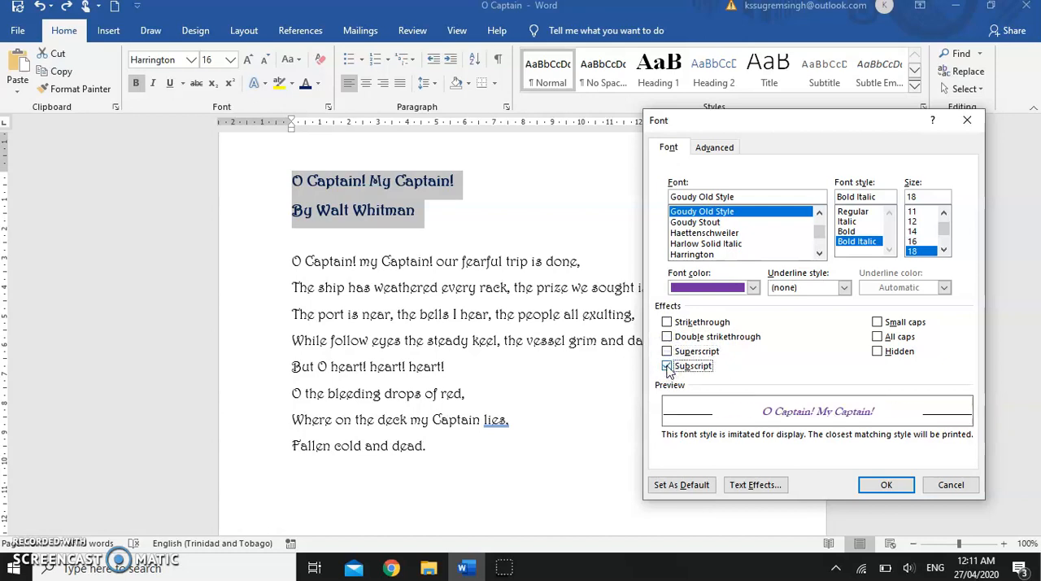
pyautogui.click(667, 367)
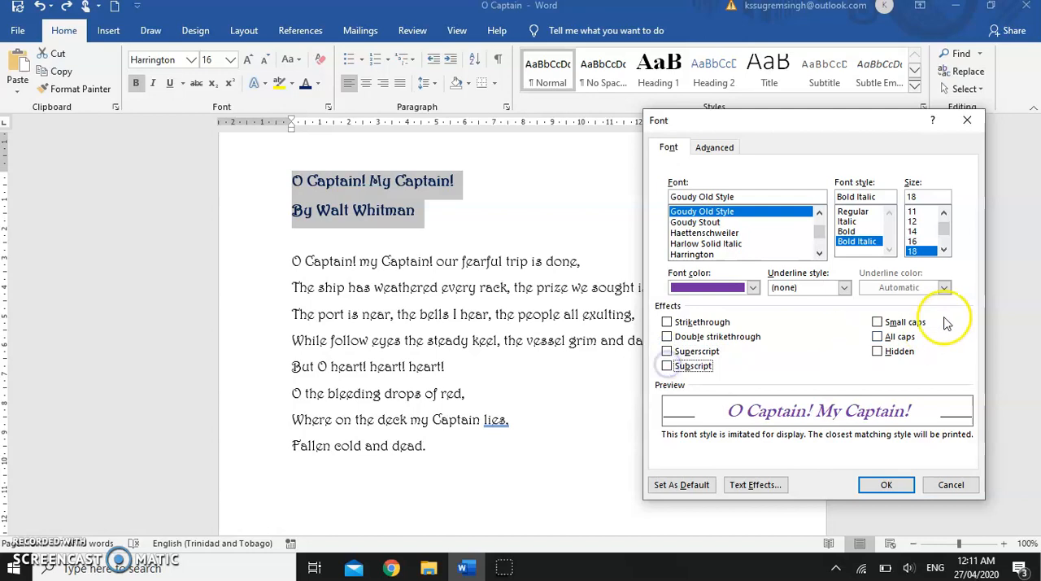
# Step: Preview the small caps and all caps effects on the title and author lines, switching each off again
pyautogui.click(877, 323)
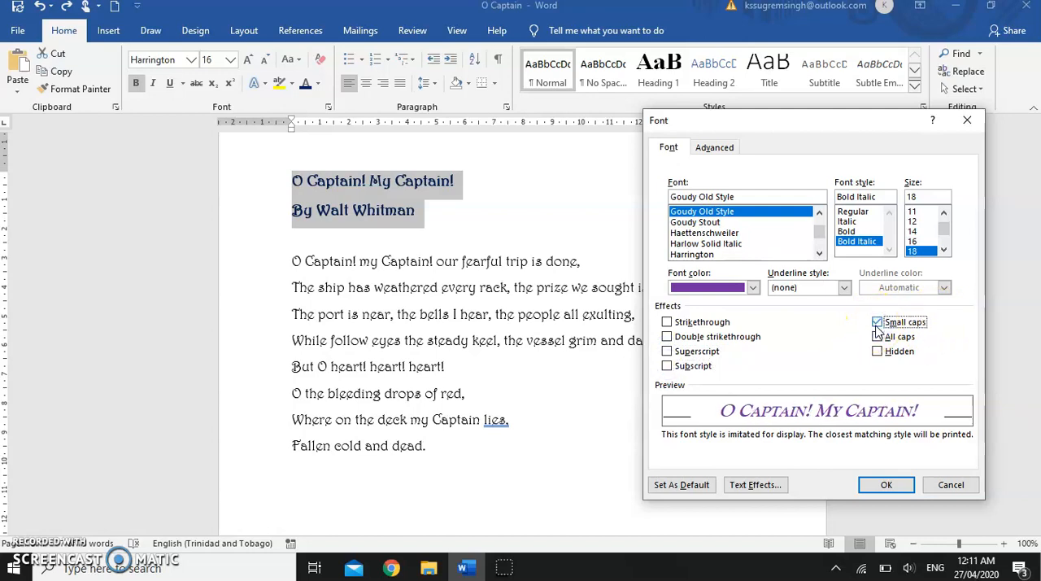
pyautogui.click(877, 323)
pyautogui.click(877, 337)
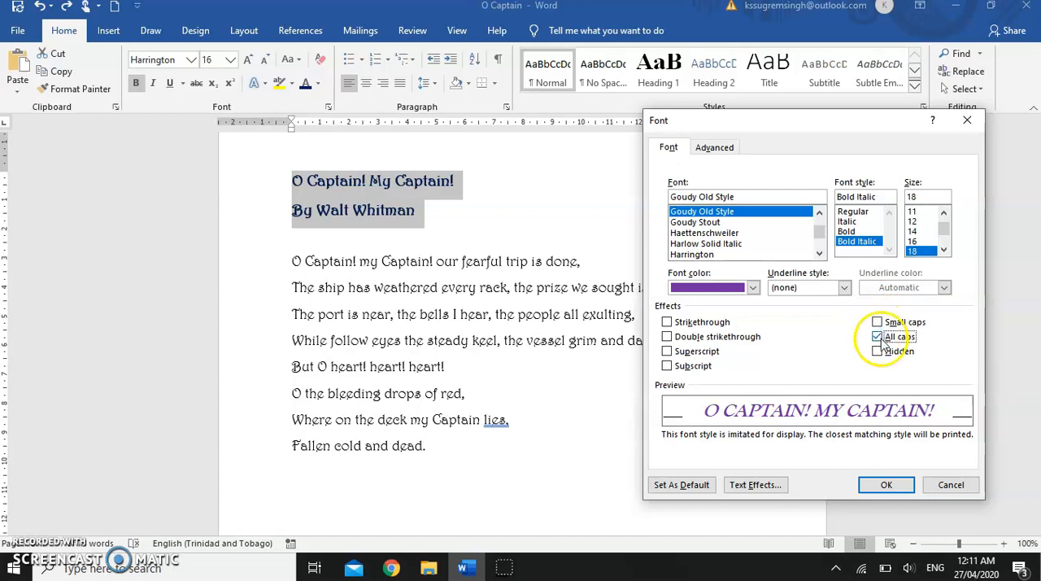
pyautogui.click(879, 337)
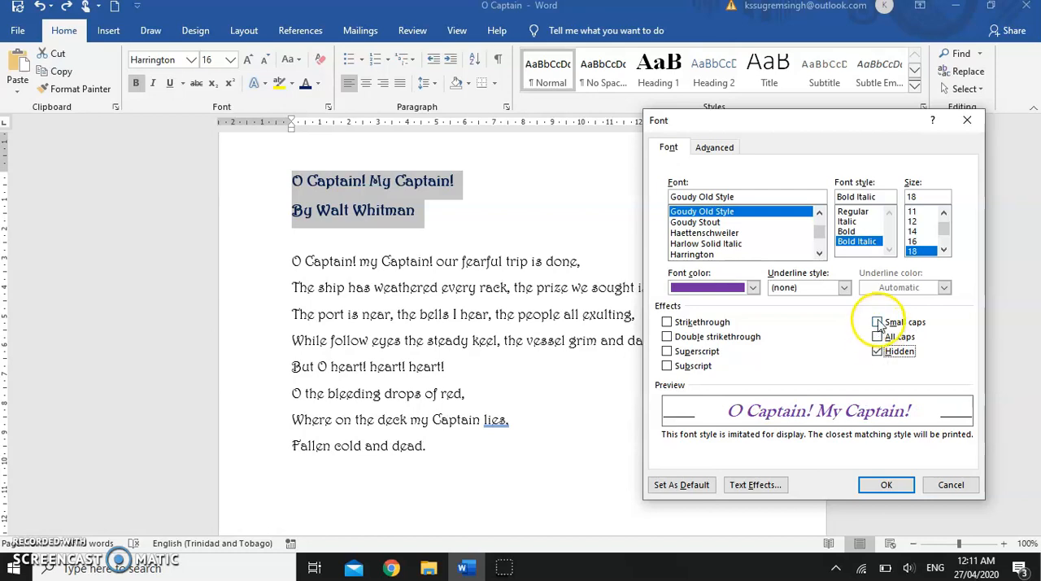
# Step: Apply the Small caps and Hidden effects to the title and author lines, and undo the change
pyautogui.click(879, 323)
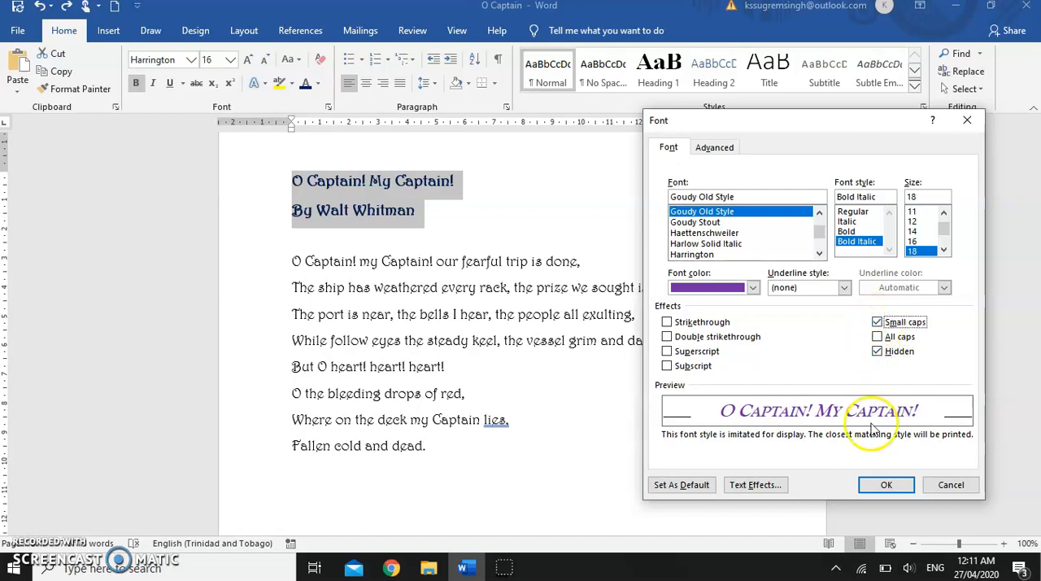
pyautogui.click(872, 487)
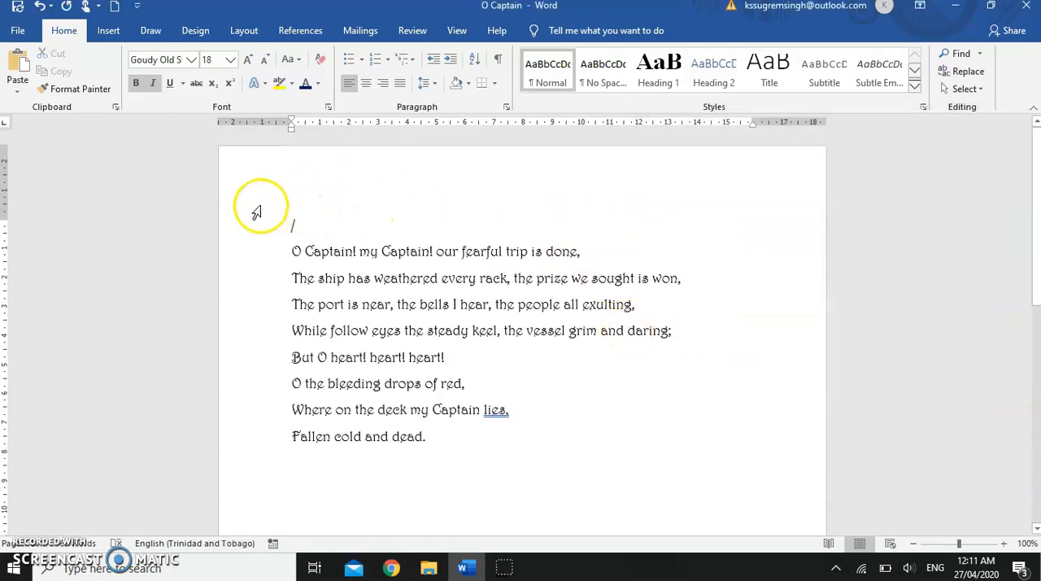
pyautogui.click(37, 7)
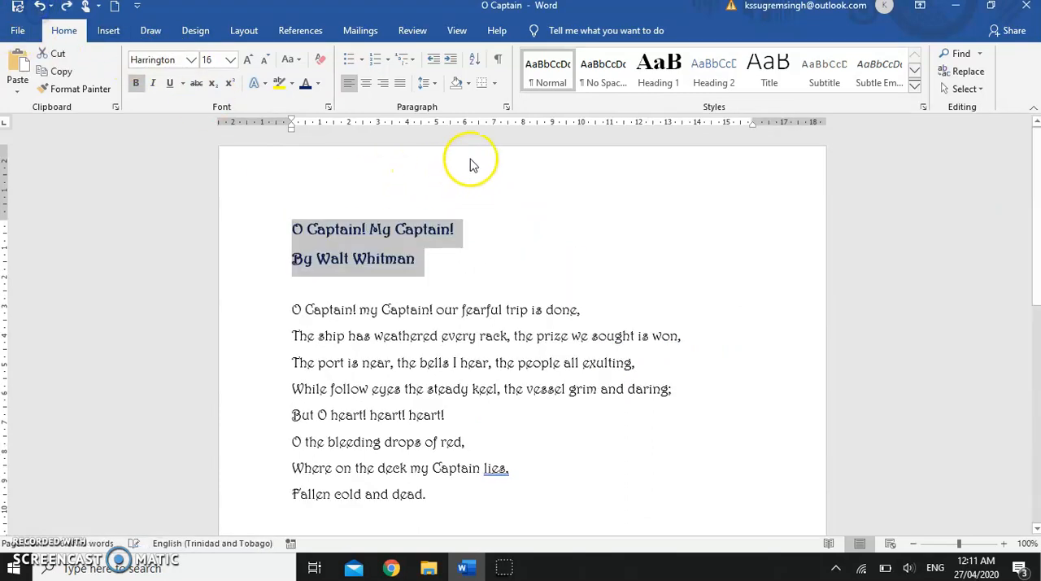
pyautogui.click(506, 107)
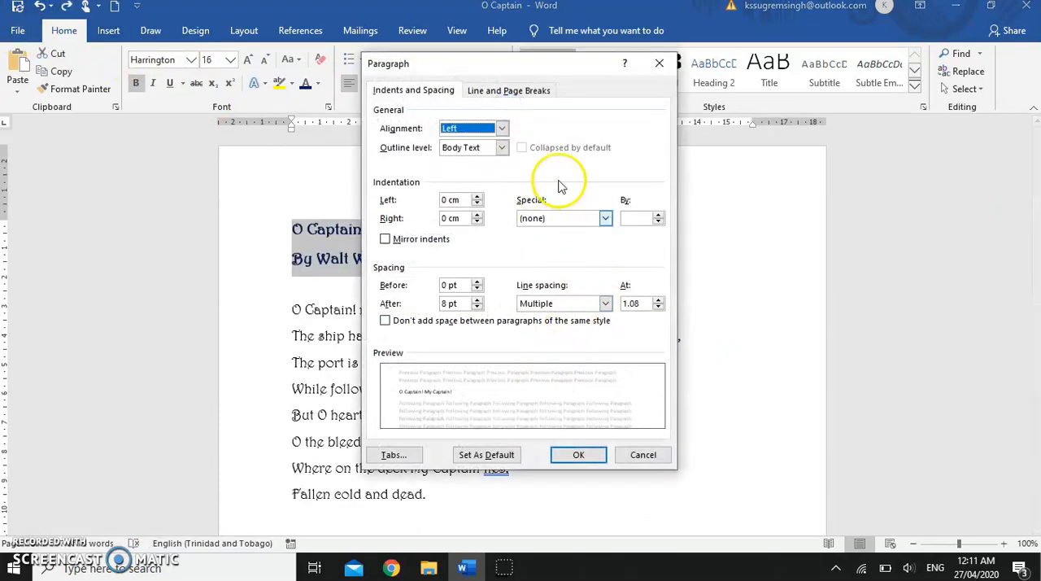
pyautogui.click(643, 454)
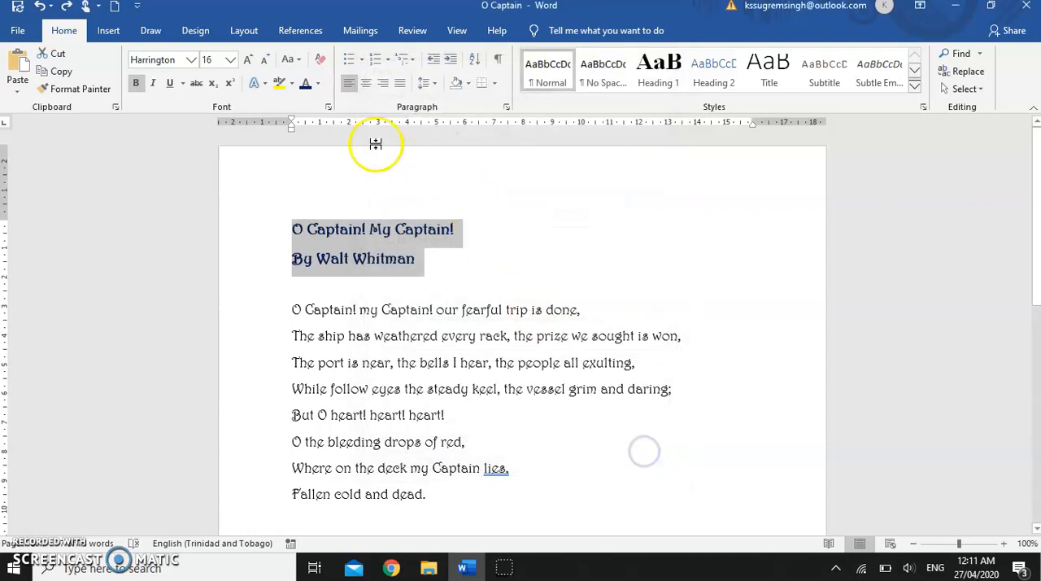
# Step: In the Font dialog, set the title and author lines to Goudy Old Style, Bold Italic, size 18, standard purple, with Small caps
pyautogui.click(329, 107)
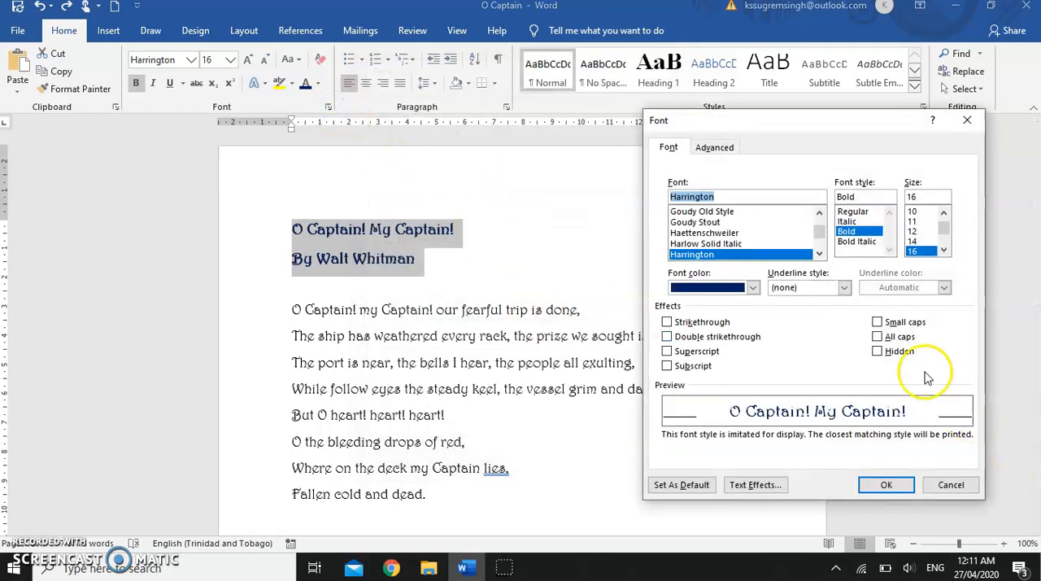
pyautogui.click(878, 322)
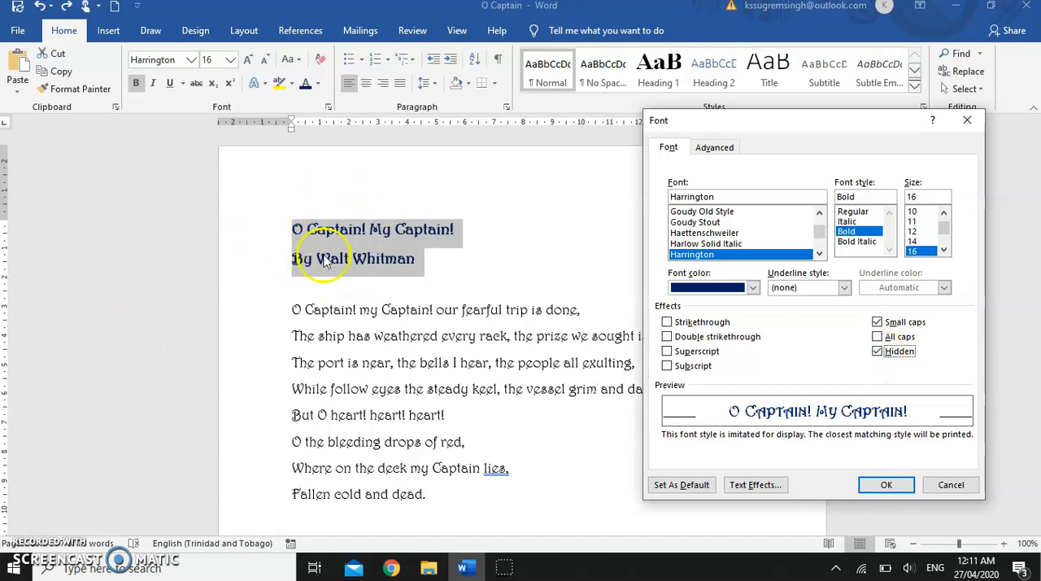
pyautogui.click(877, 351)
pyautogui.click(752, 287)
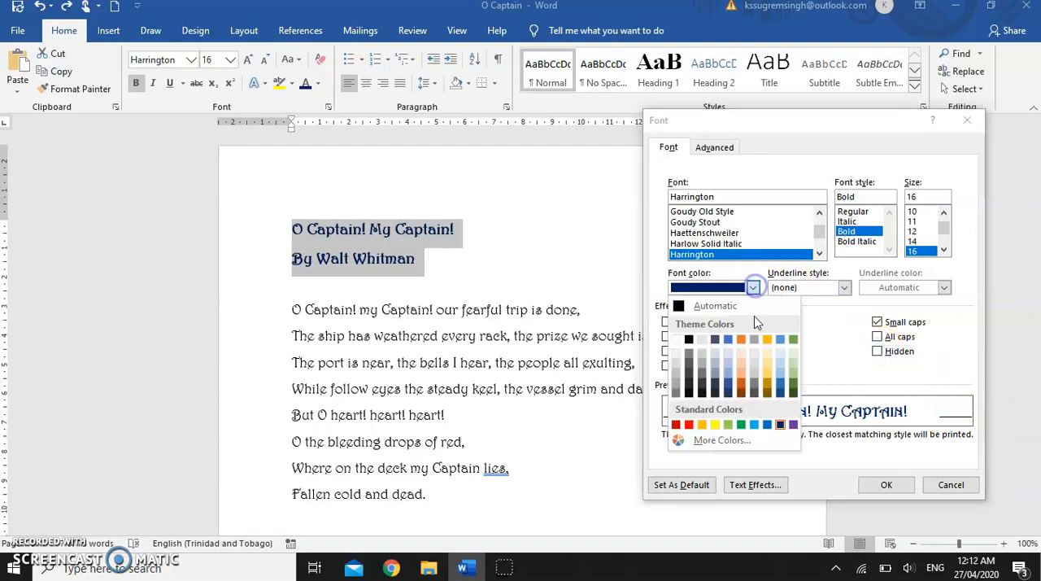
pyautogui.click(794, 424)
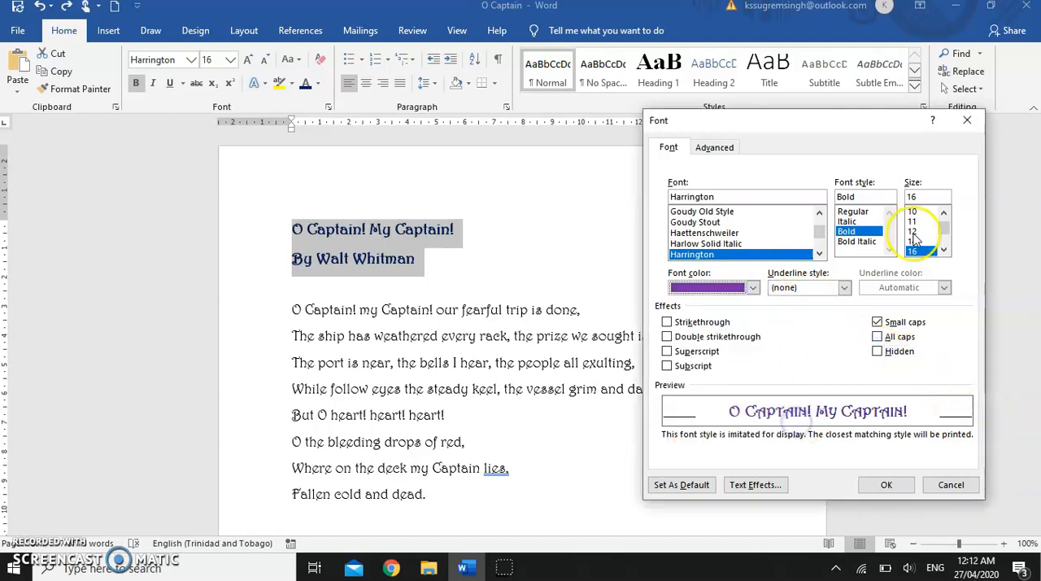
pyautogui.click(718, 211)
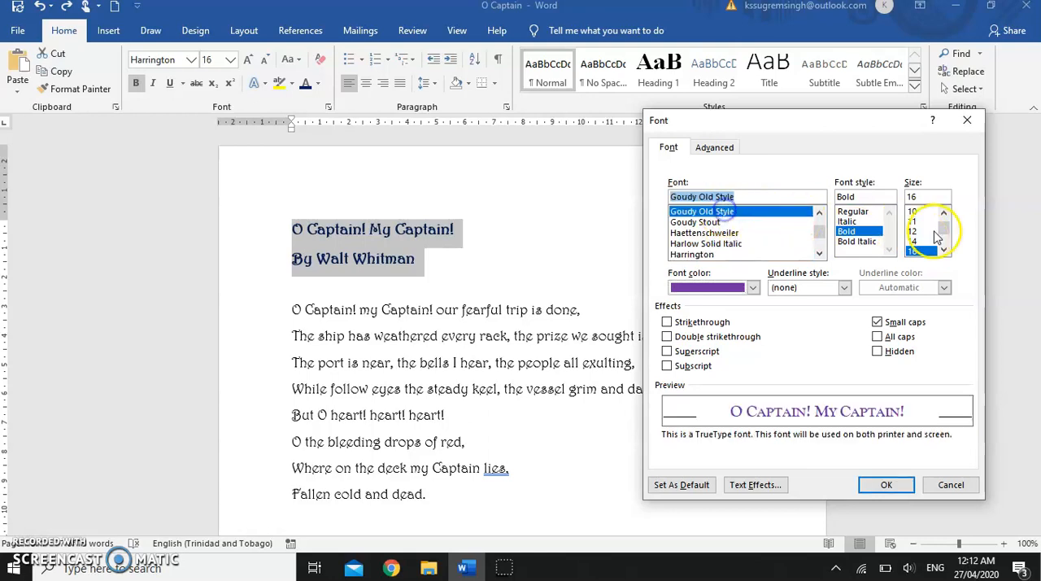
pyautogui.click(945, 251)
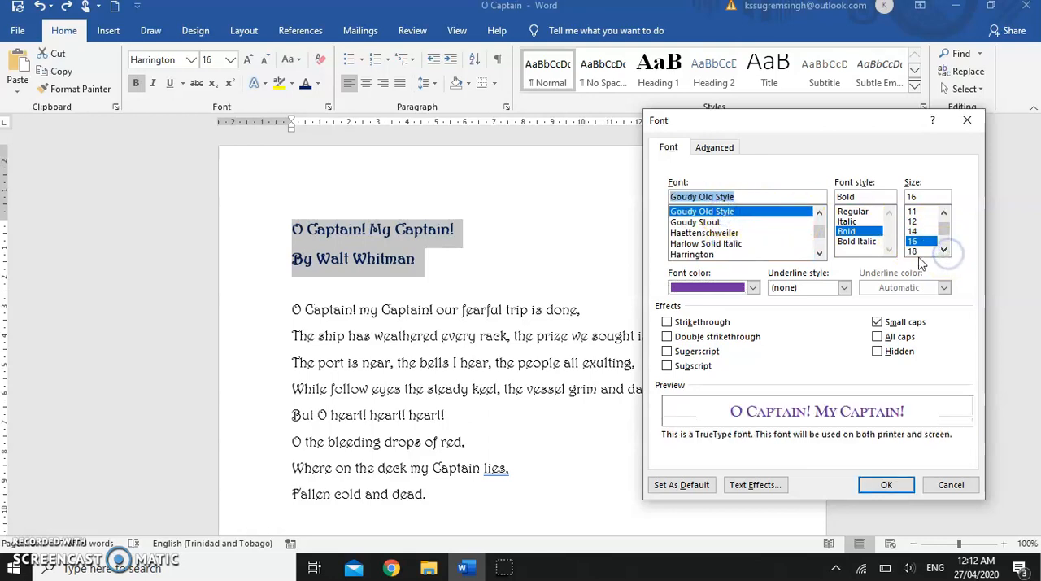
pyautogui.click(914, 252)
pyautogui.click(854, 242)
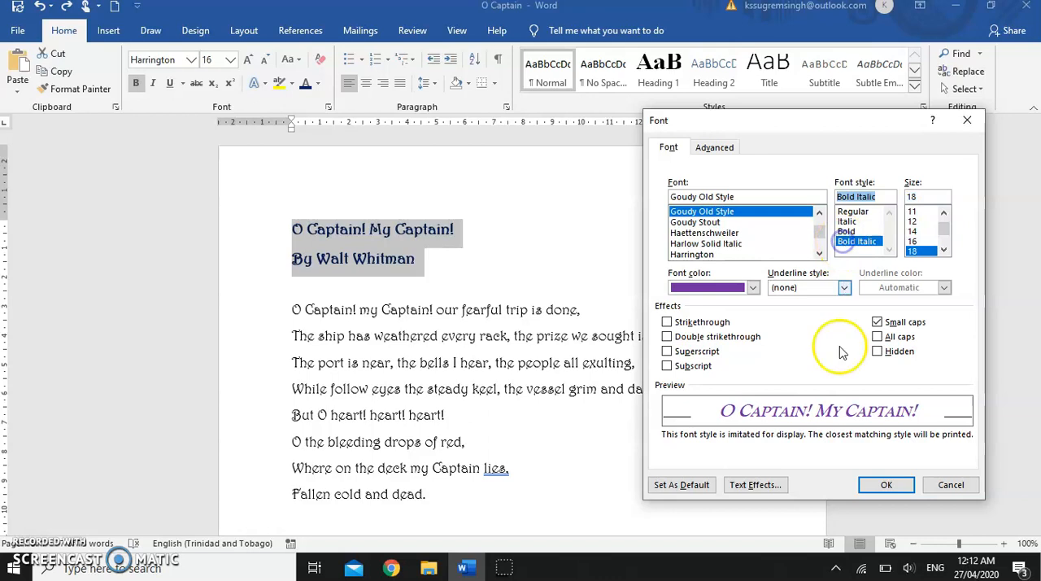
pyautogui.click(888, 485)
pyautogui.click(794, 452)
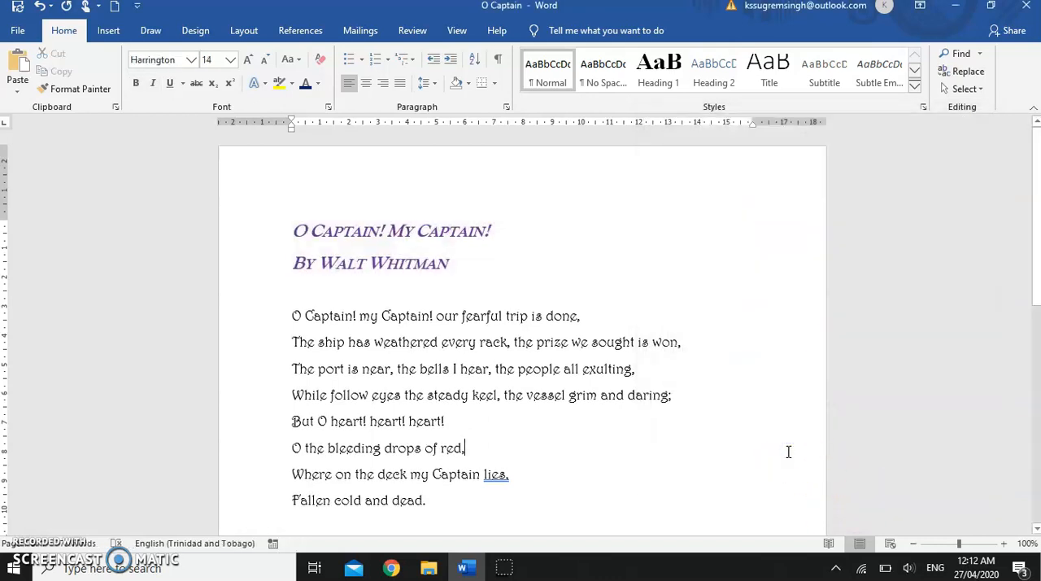
# Step: Italicize all the verse lines, from "O Captain! my Captain! our fearful trip is done," to "Fallen cold and dead."
pyautogui.scroll(-1, 788, 452)
pyautogui.scroll(-1, 787, 452)
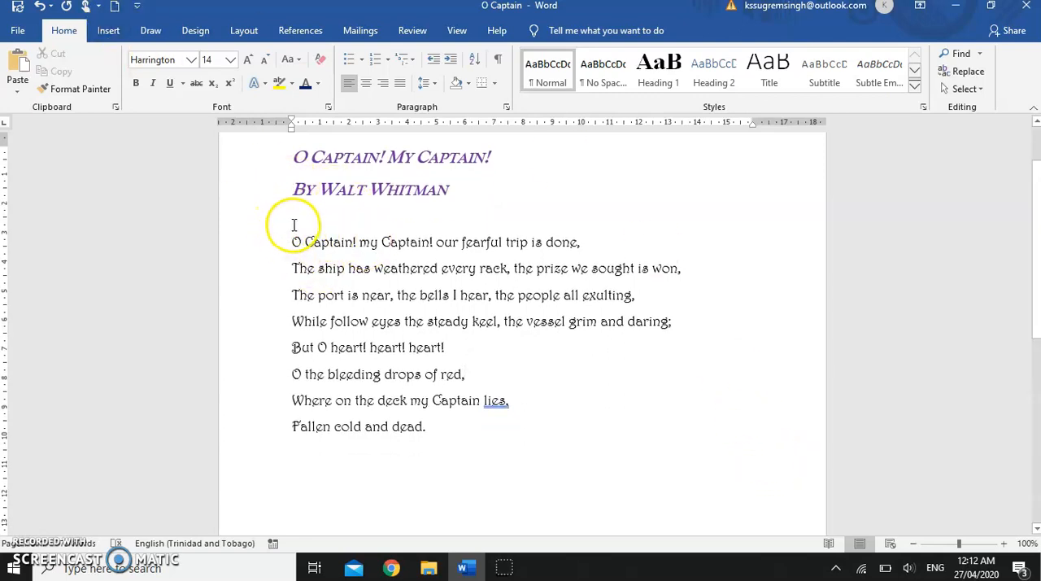
pyautogui.moveTo(290, 239); pyautogui.dragTo(494, 422)
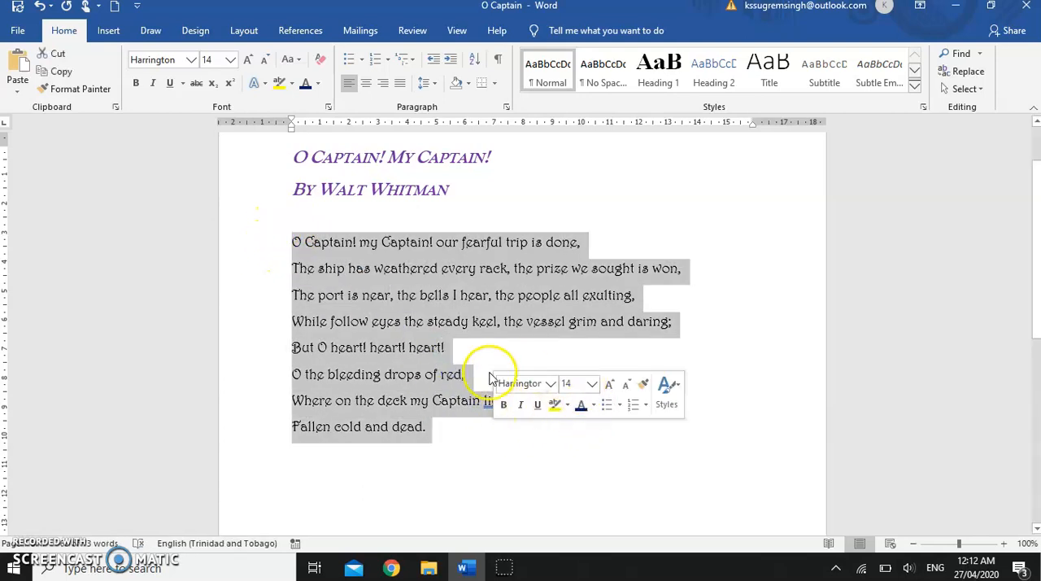
pyautogui.click(521, 405)
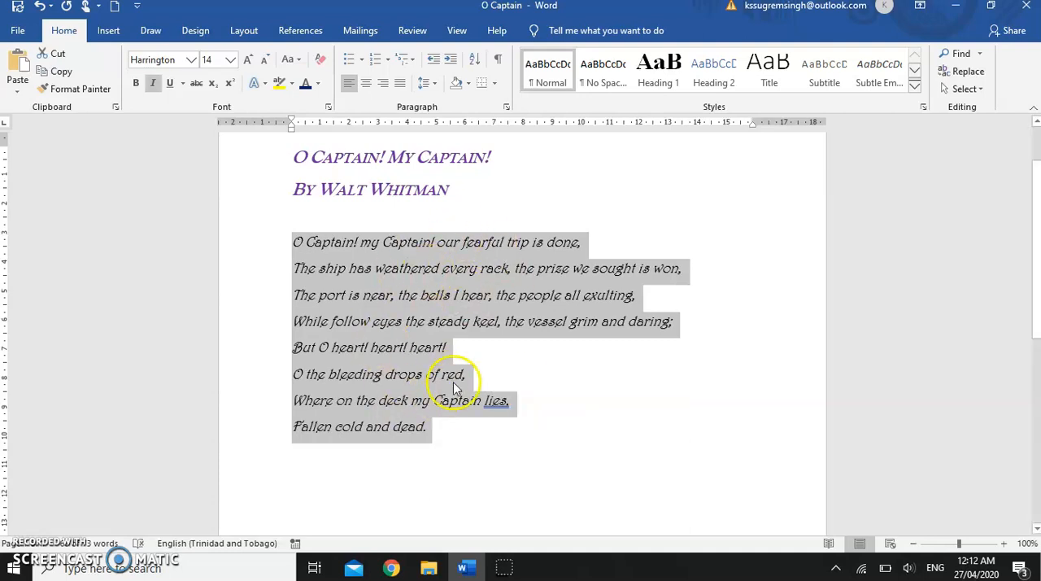
pyautogui.click(468, 446)
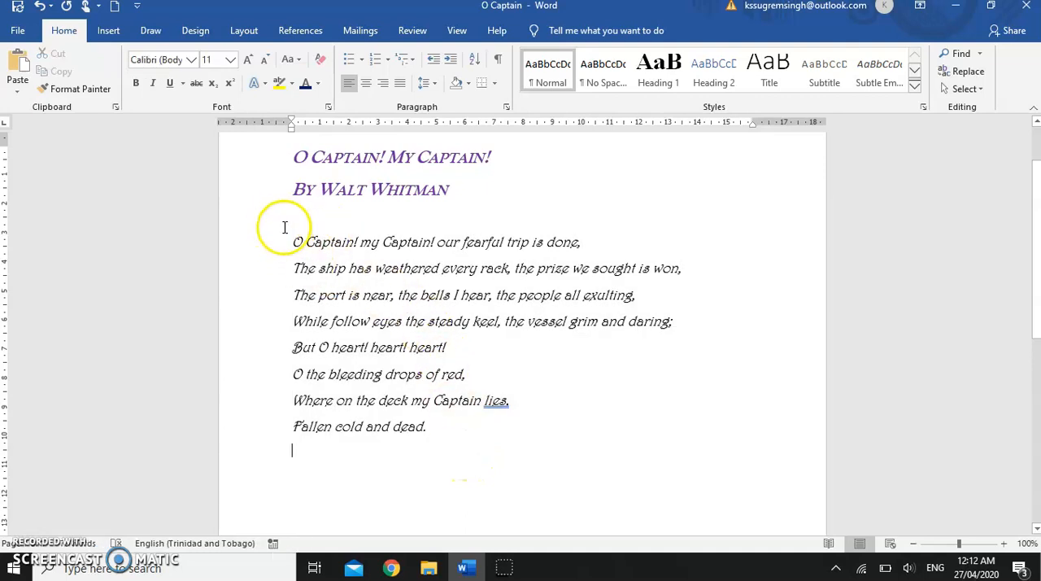
# Step: Apply the solid gold text effect preset to the poem's title line
pyautogui.scroll(1, 284, 207)
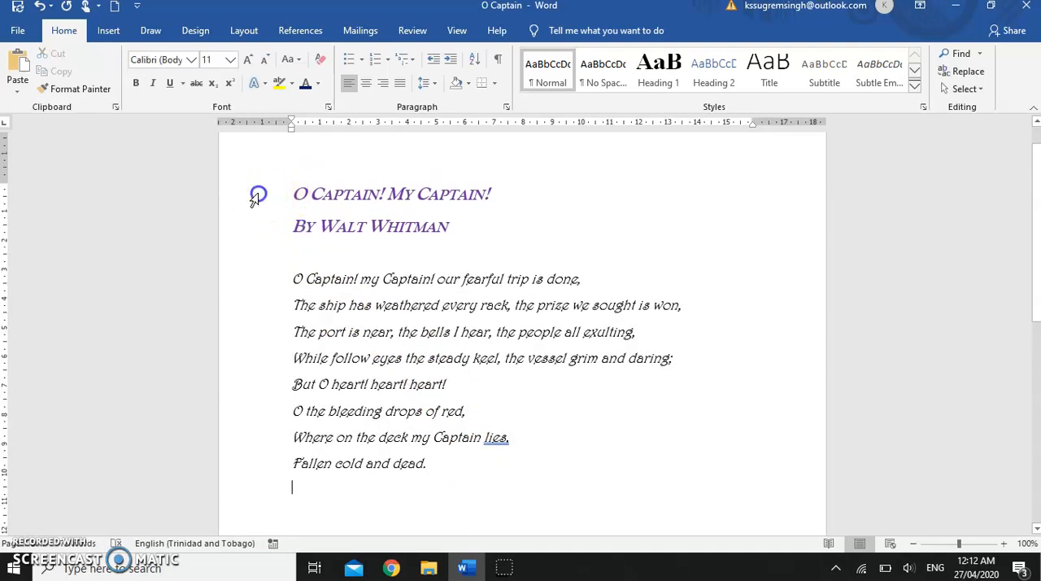
pyautogui.click(253, 199)
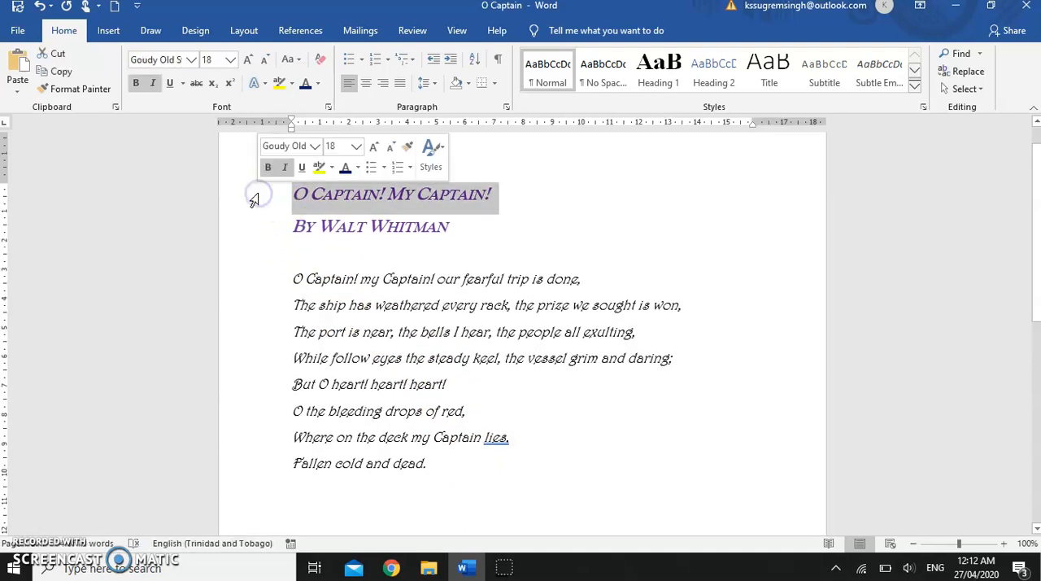
pyautogui.click(263, 83)
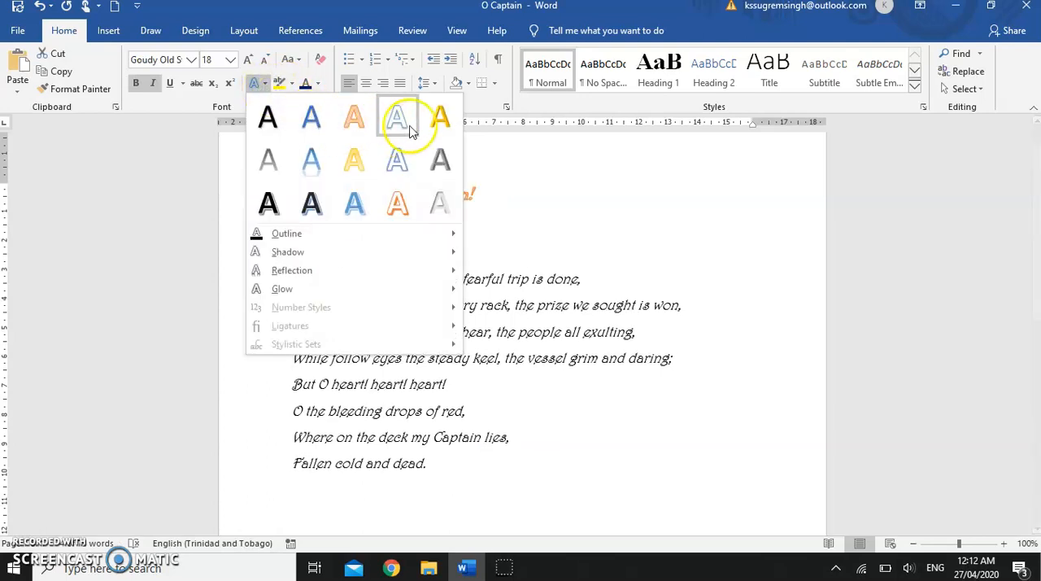
pyautogui.click(440, 120)
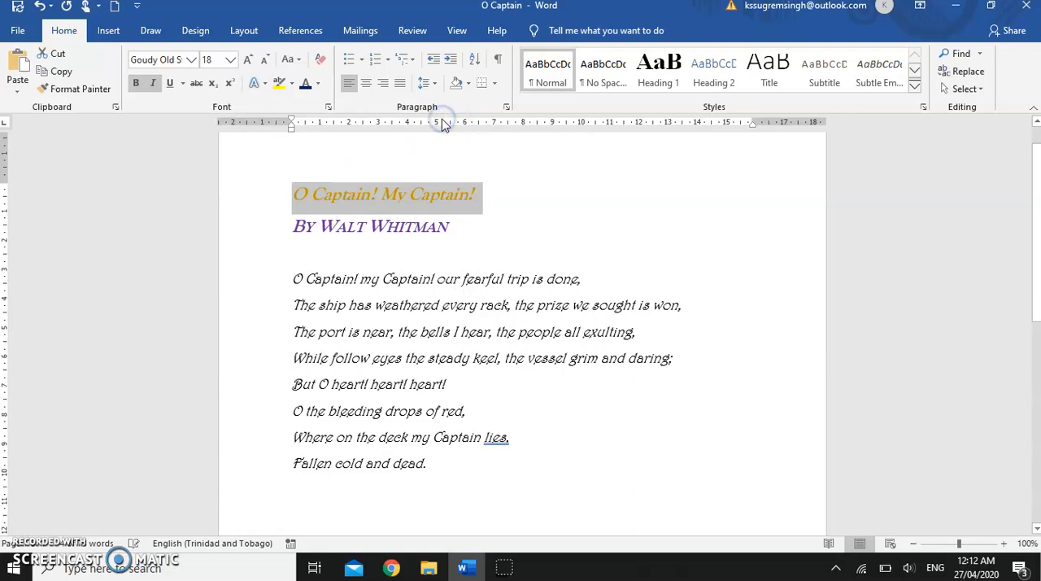
pyautogui.click(340, 151)
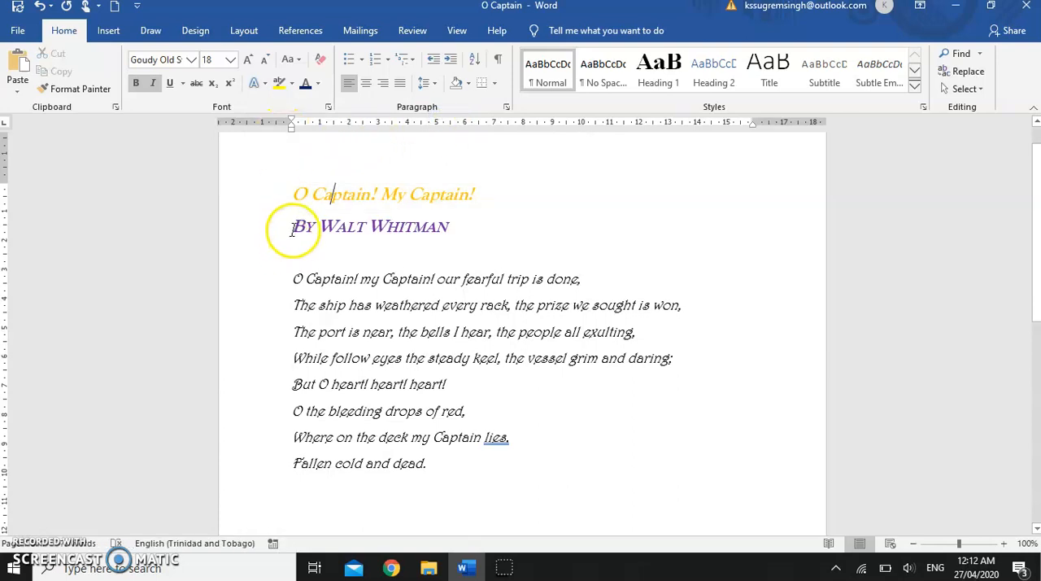
# Step: Enlarge the title line's font step by step to size 26
pyautogui.click(241, 198)
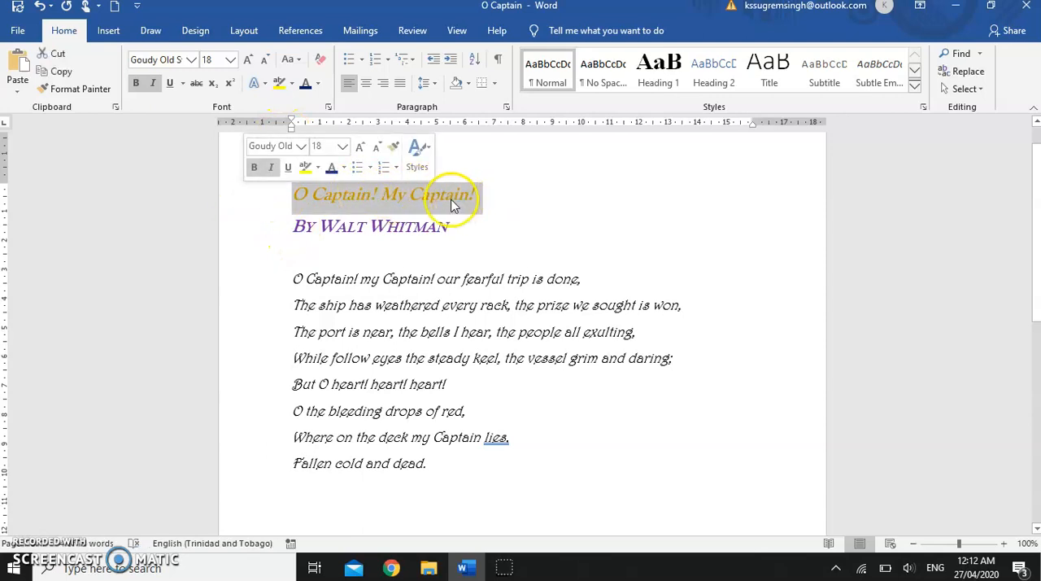
pyautogui.click(249, 59)
pyautogui.click(249, 60)
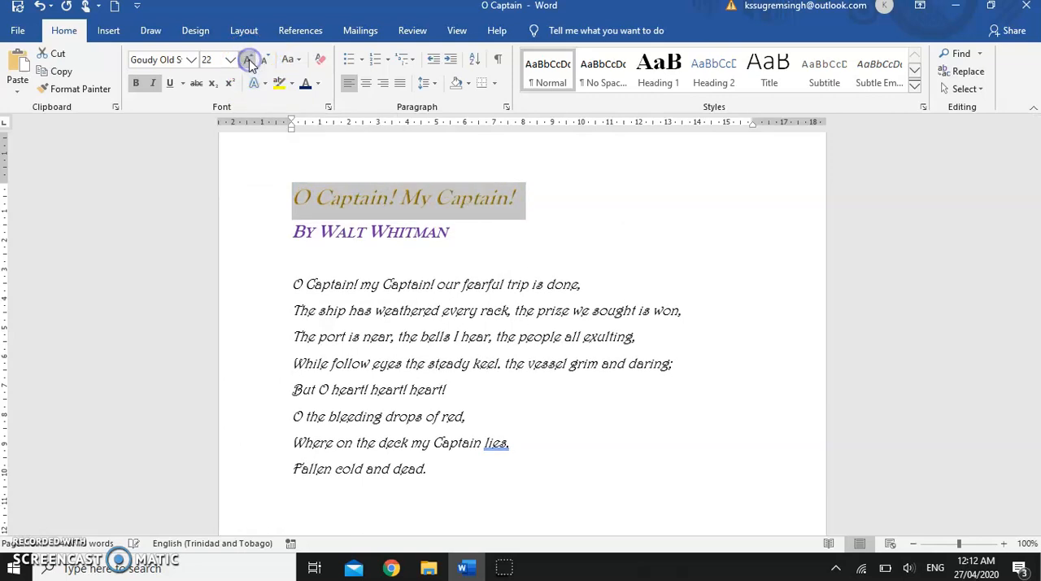
pyautogui.click(249, 60)
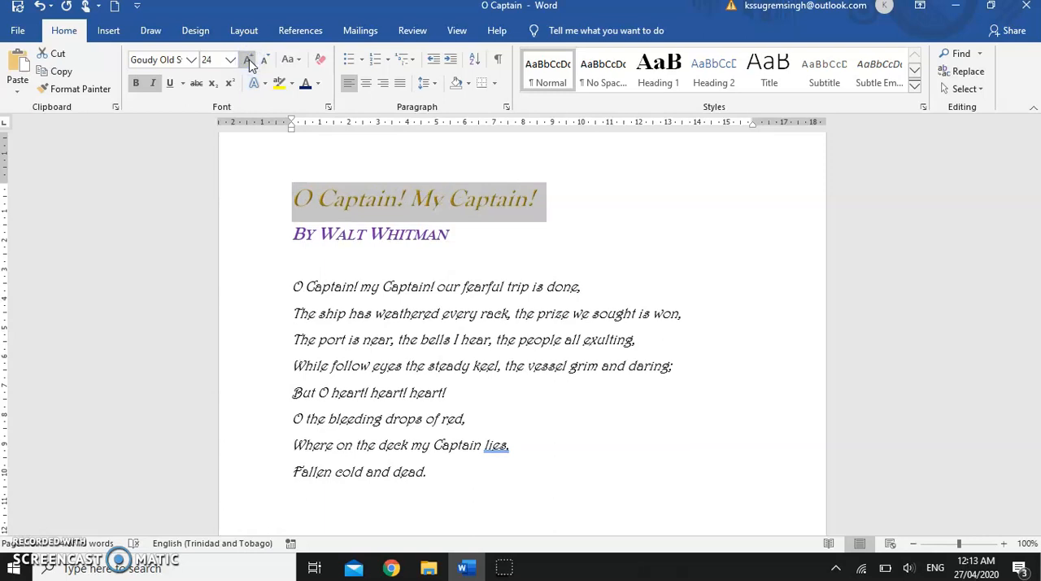
pyautogui.click(249, 60)
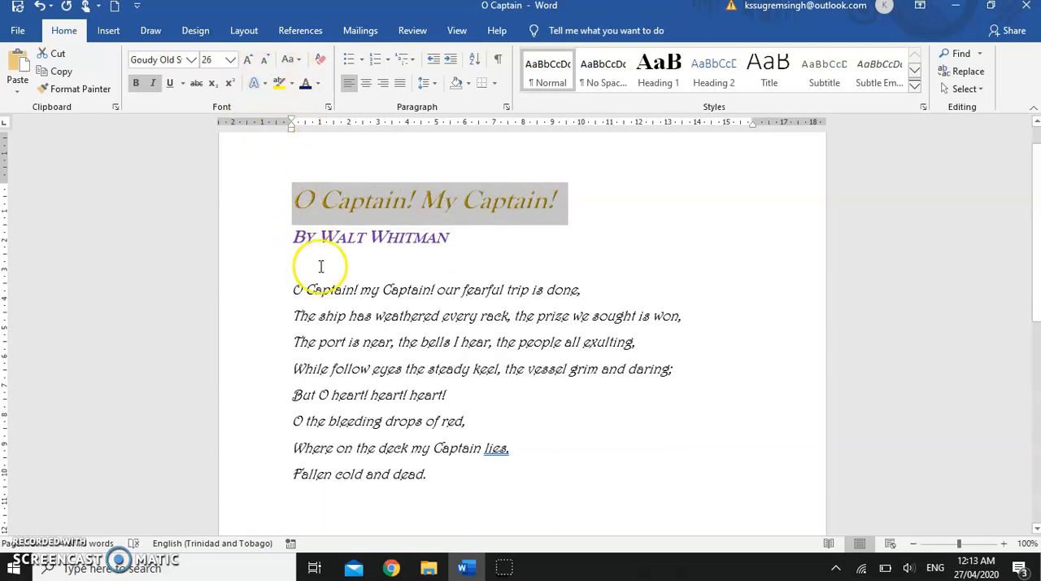
pyautogui.click(647, 431)
pyautogui.click(638, 412)
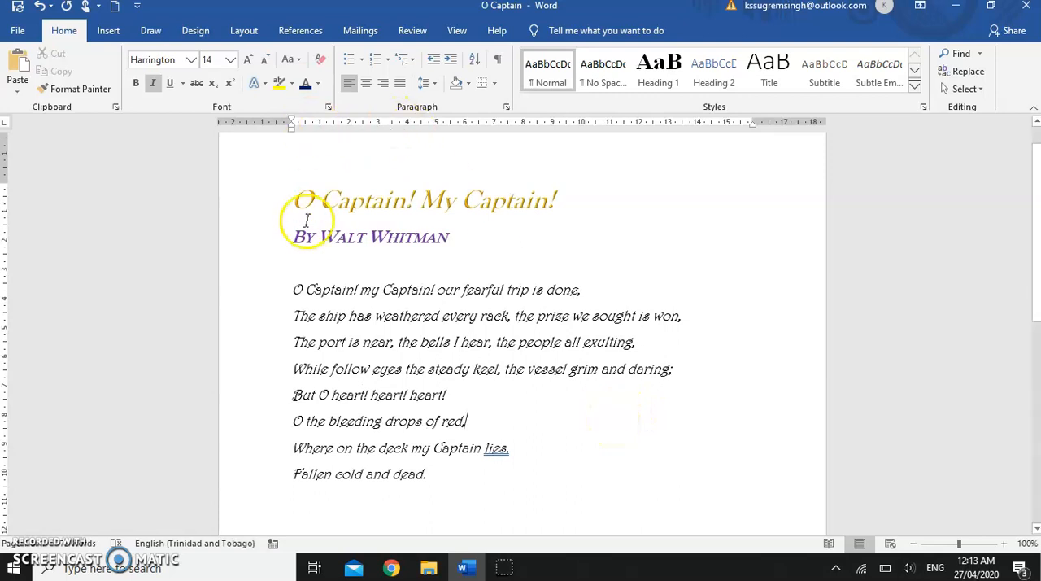
# Step: Select the whole poem, view its combined settings in the Font dialog, and close the dialog without changes
pyautogui.moveTo(266, 200); pyautogui.dragTo(269, 476)
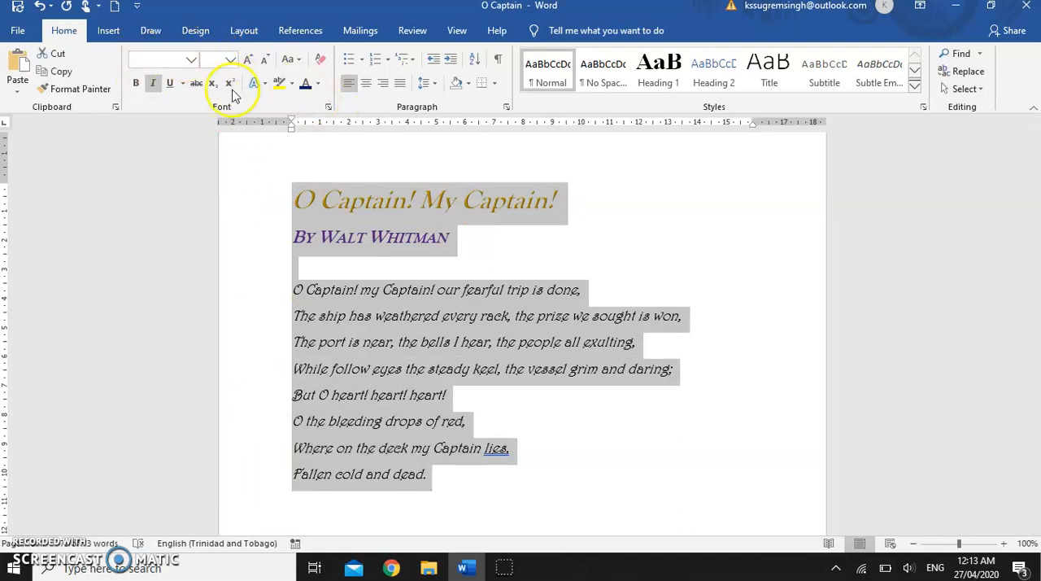
pyautogui.click(155, 82)
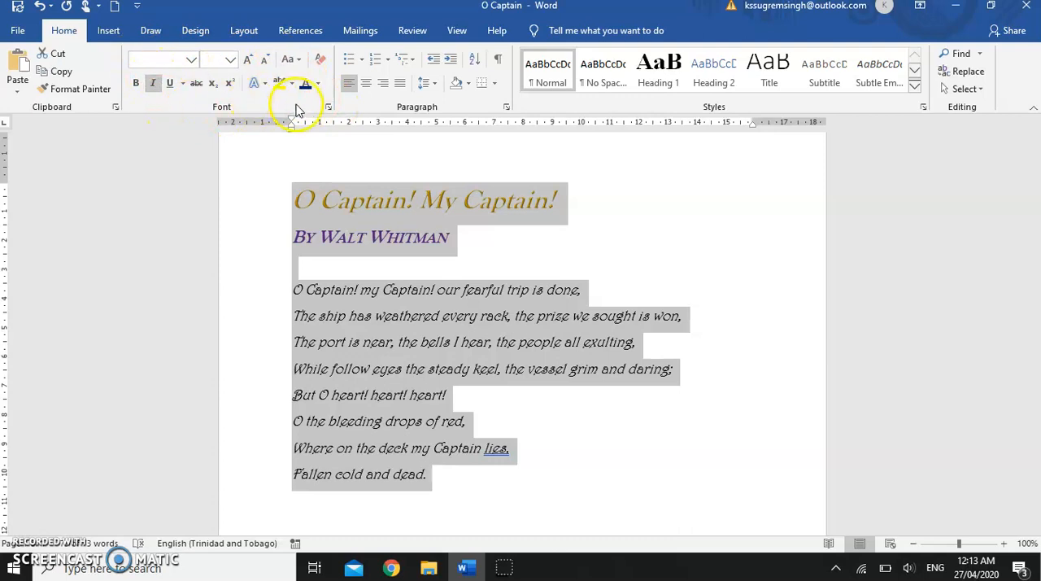
pyautogui.click(330, 106)
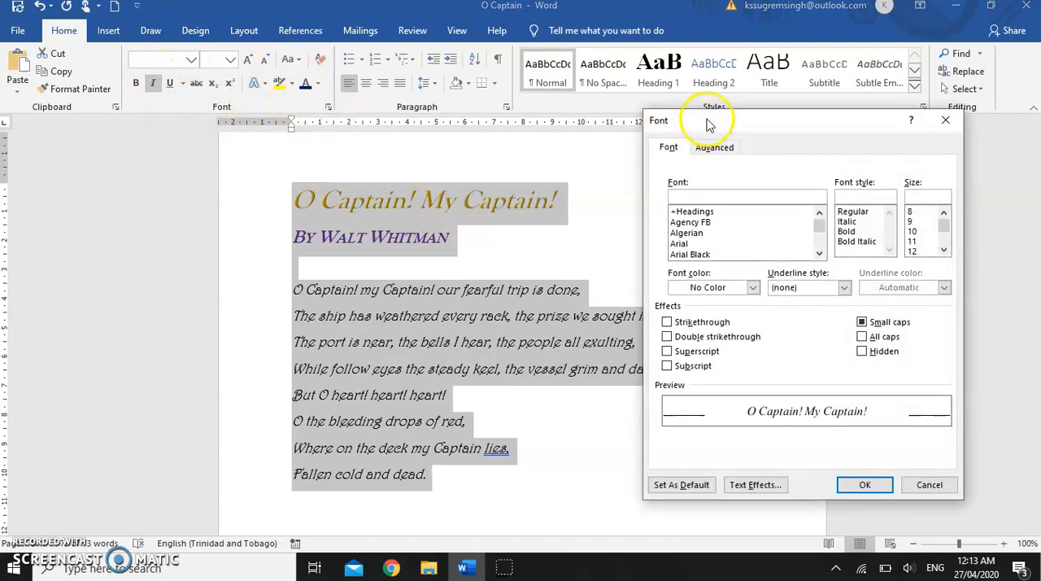
pyautogui.click(515, 265)
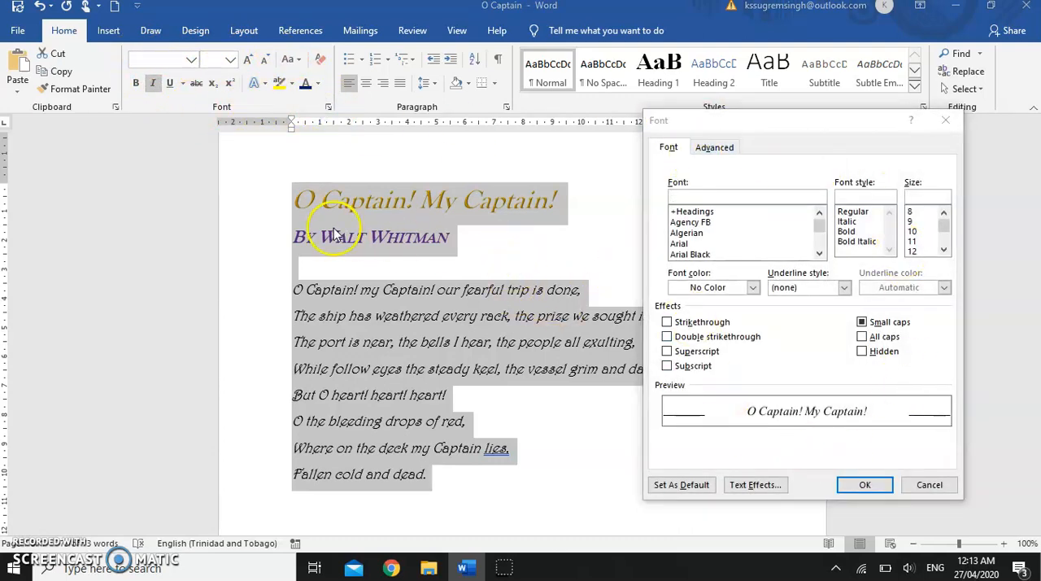
pyautogui.click(927, 484)
pyautogui.click(679, 421)
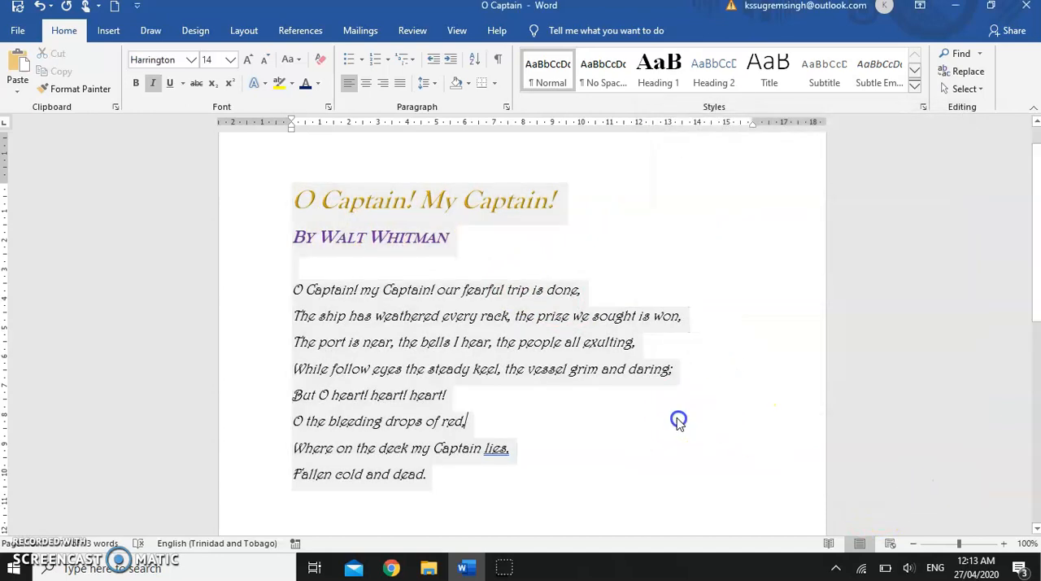
# Step: Demonstrate selecting the whole poem and just the title and author lines, clearing each selection
pyautogui.moveTo(274, 200); pyautogui.dragTo(281, 470)
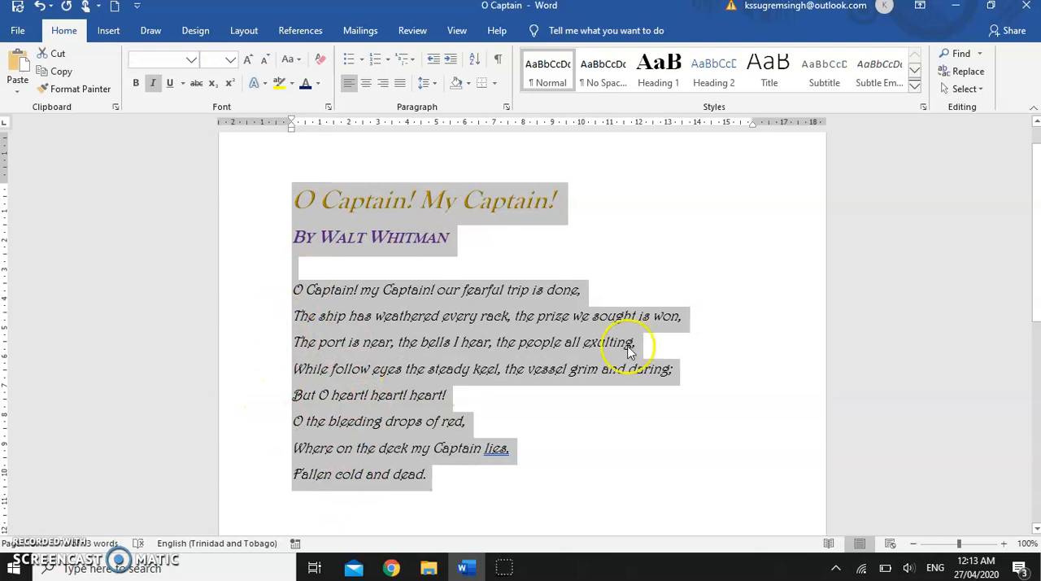
pyautogui.click(686, 399)
pyautogui.moveTo(274, 202); pyautogui.dragTo(281, 236)
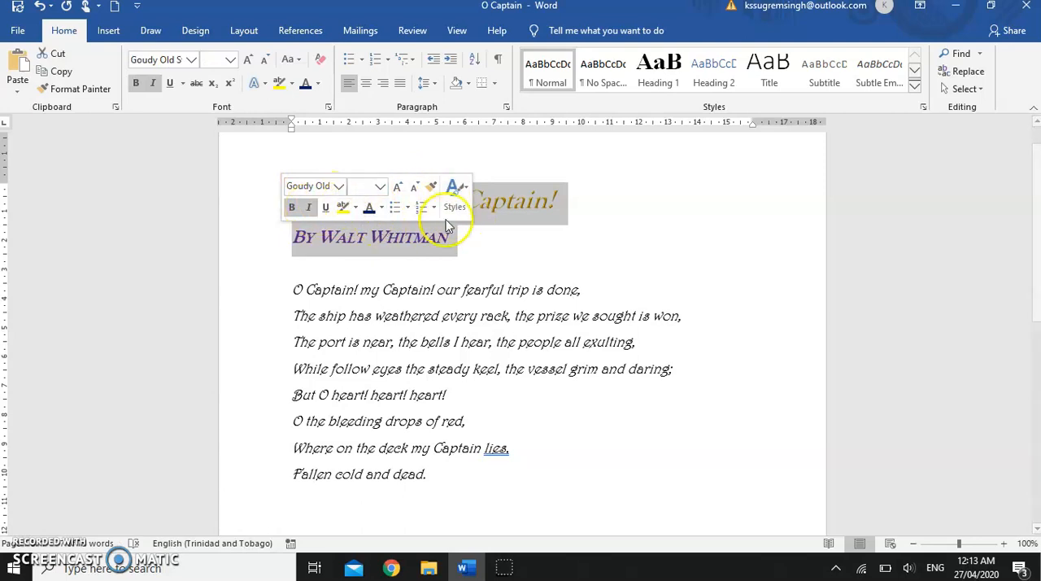
pyautogui.click(643, 220)
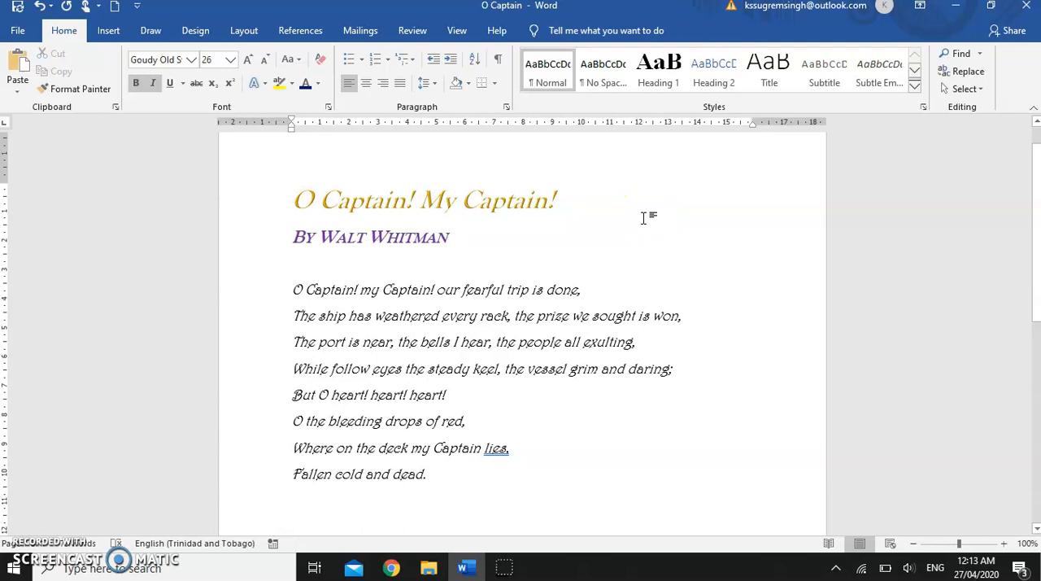
pyautogui.click(226, 483)
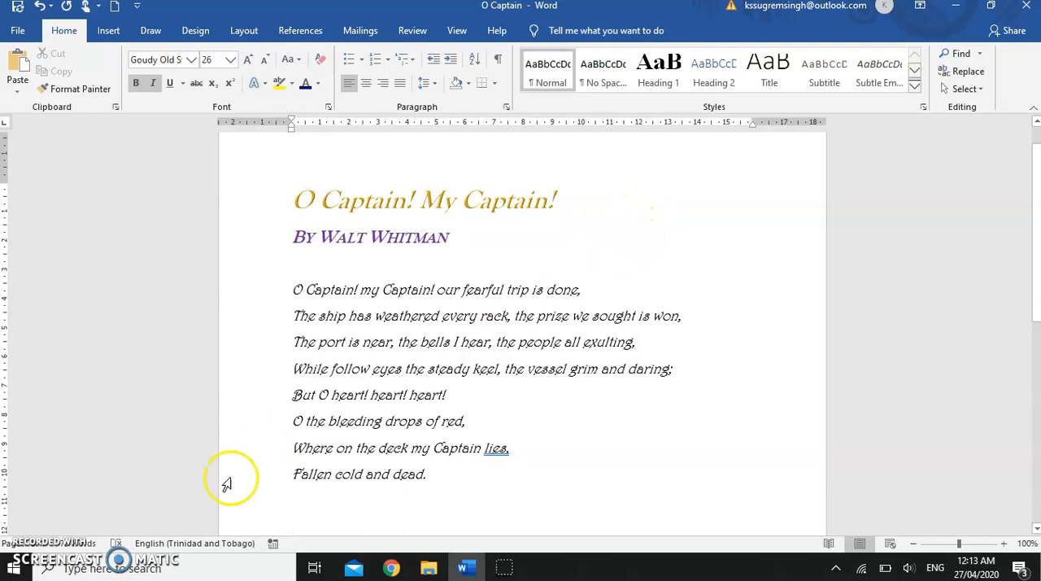